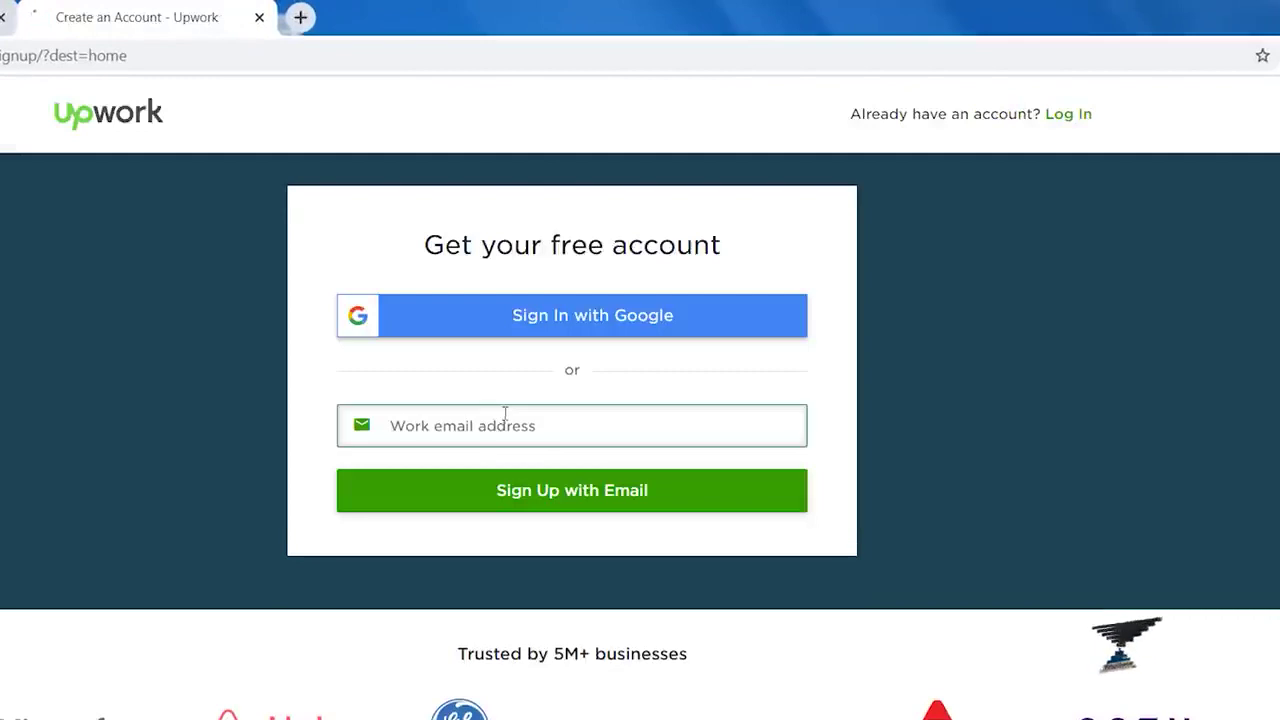
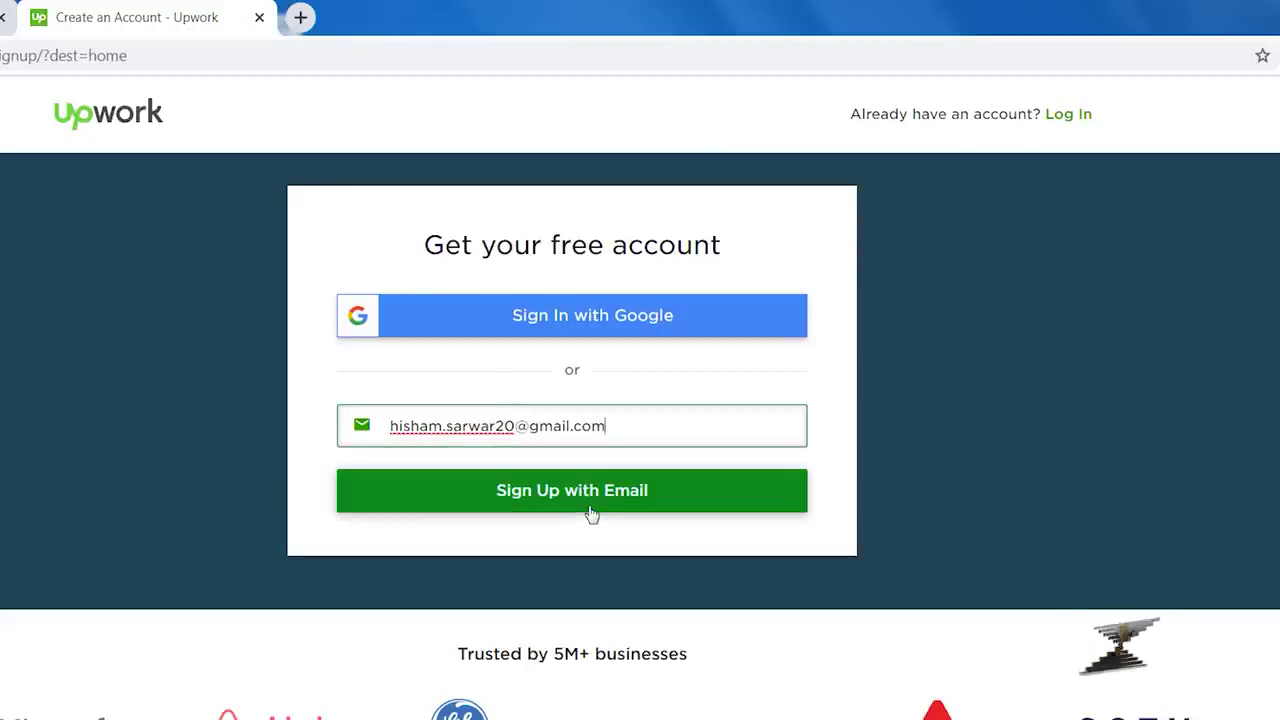
Step: Sign up with a Gmail address, continuing past the work-email suggestion
{"action": "left_click", "coordinate": [530, 505]}
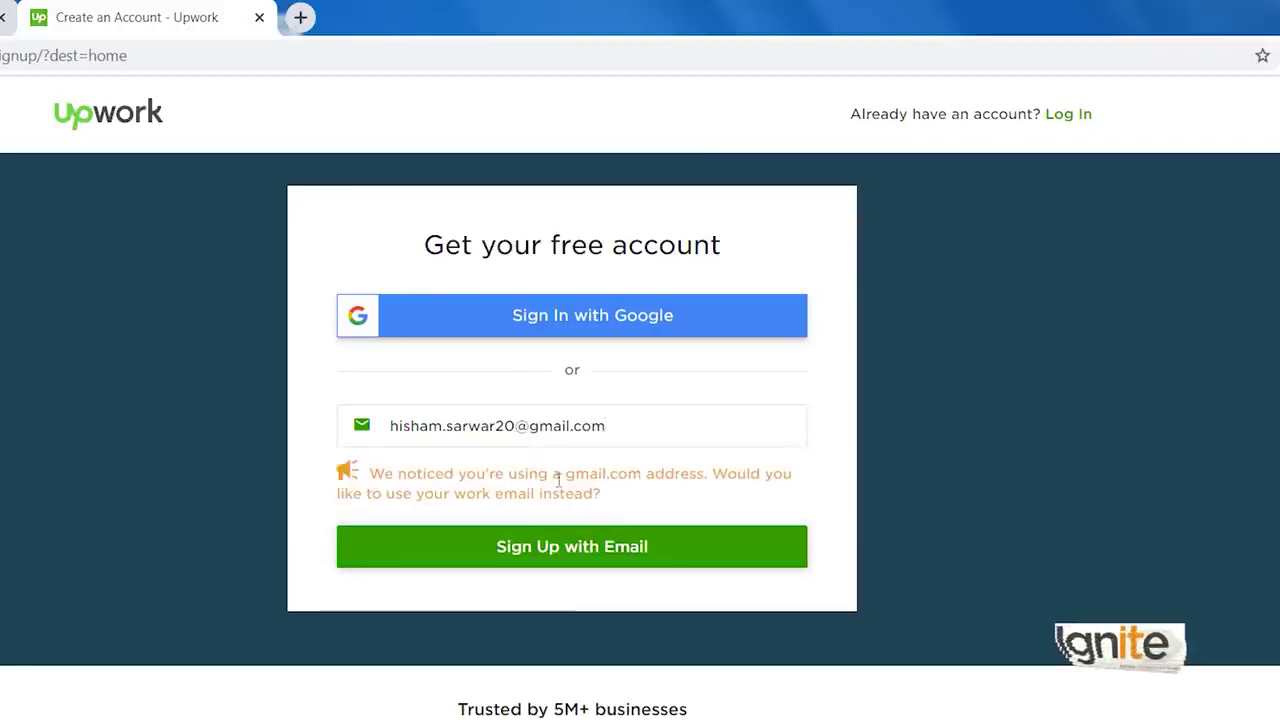
{"action": "left_click", "coordinate": [562, 551]}
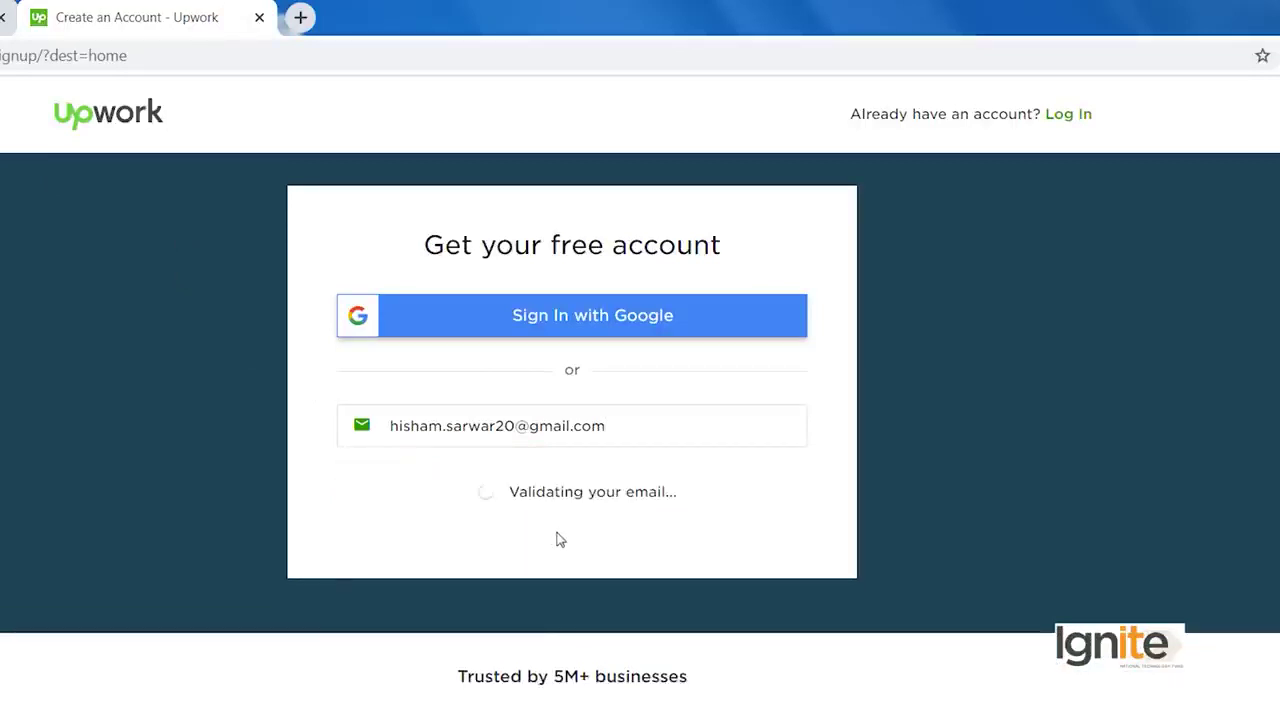
Step: Enter the first name, last name and account password
{"action": "left_click", "coordinate": [460, 172]}
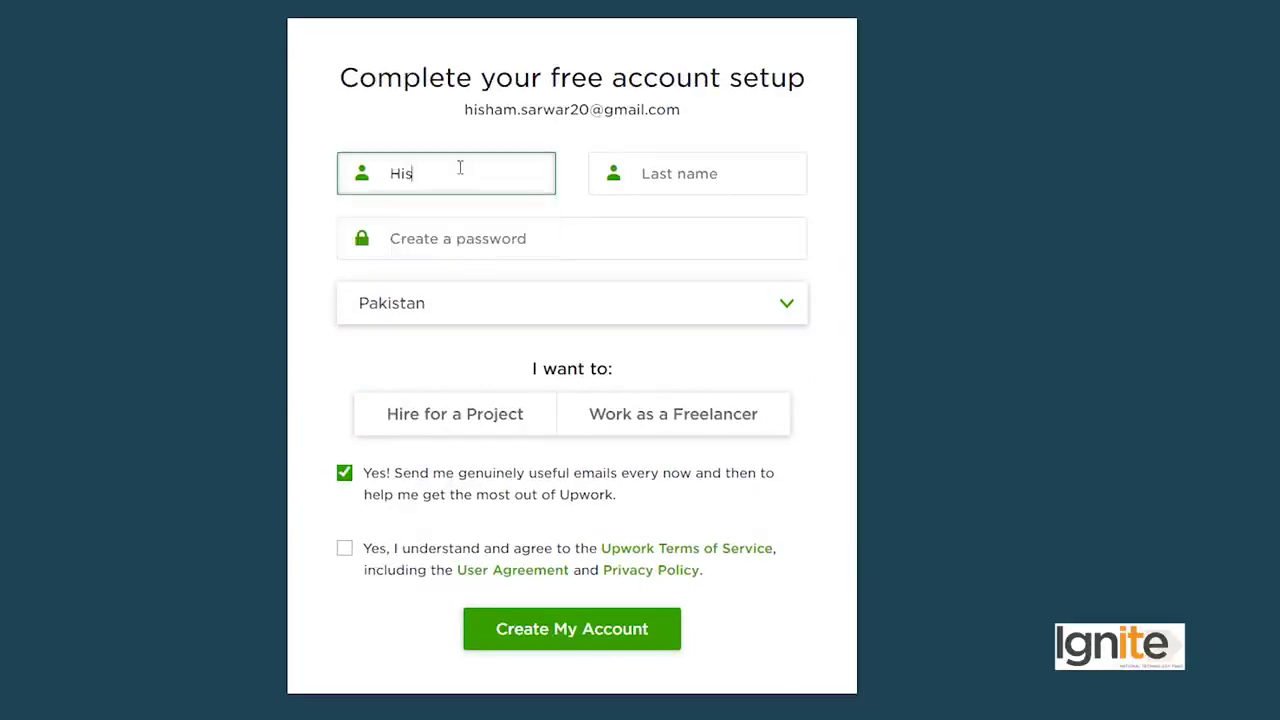
{"action": "key", "text": "Tab"}
{"action": "left_click", "coordinate": [411, 234]}
{"action": "type", "text": "••••••••••••"}
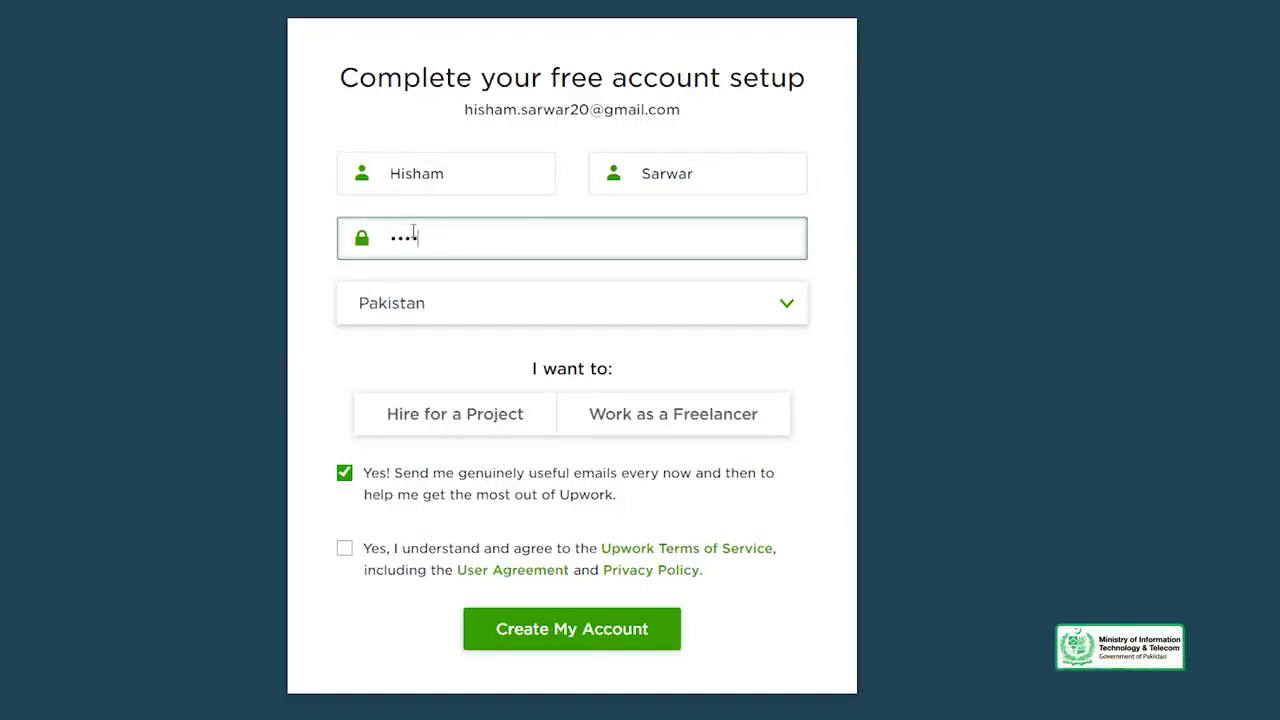
Step: Choose to work as a freelancer, enter a username, accept the Terms and create the account
{"action": "left_click", "coordinate": [644, 403]}
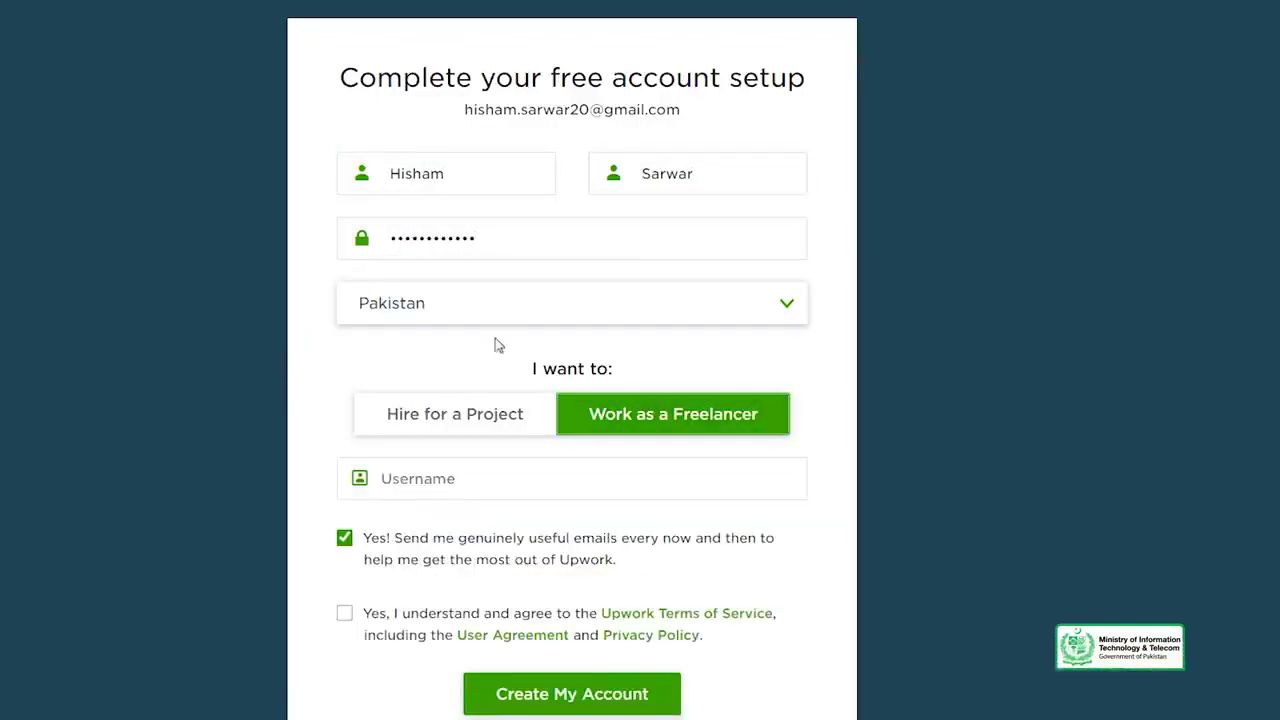
{"action": "left_click", "coordinate": [482, 482]}
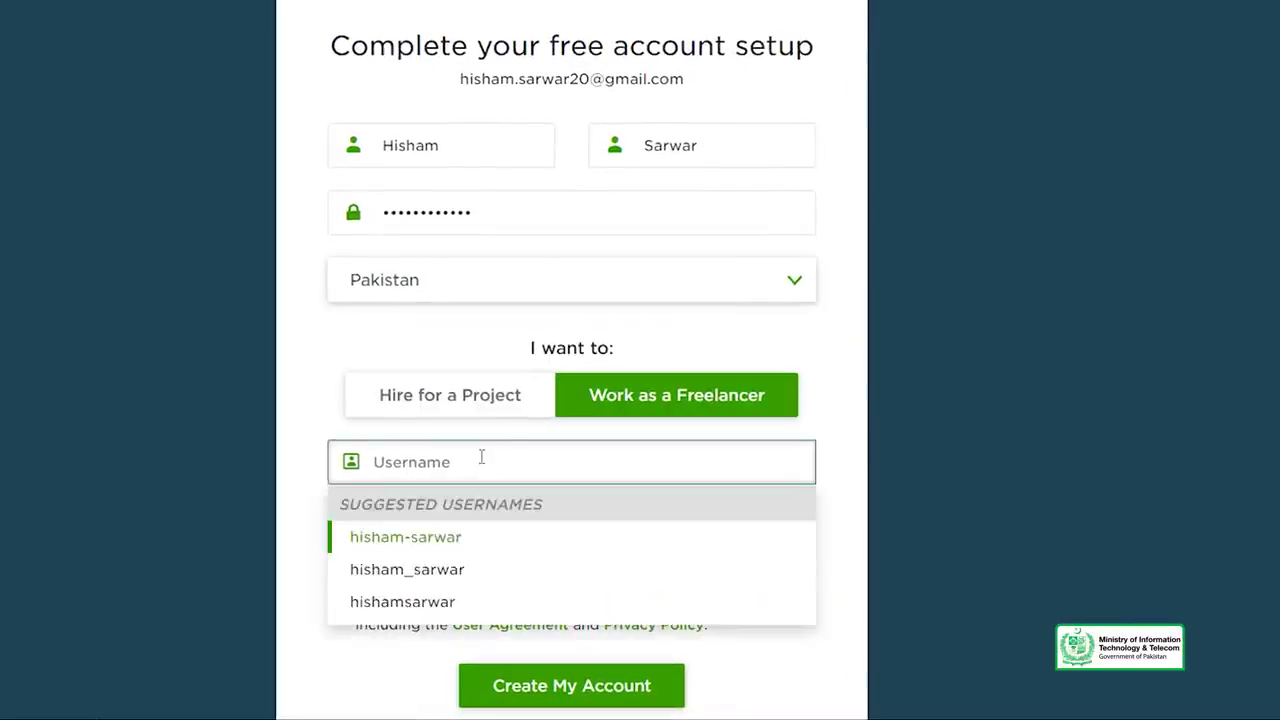
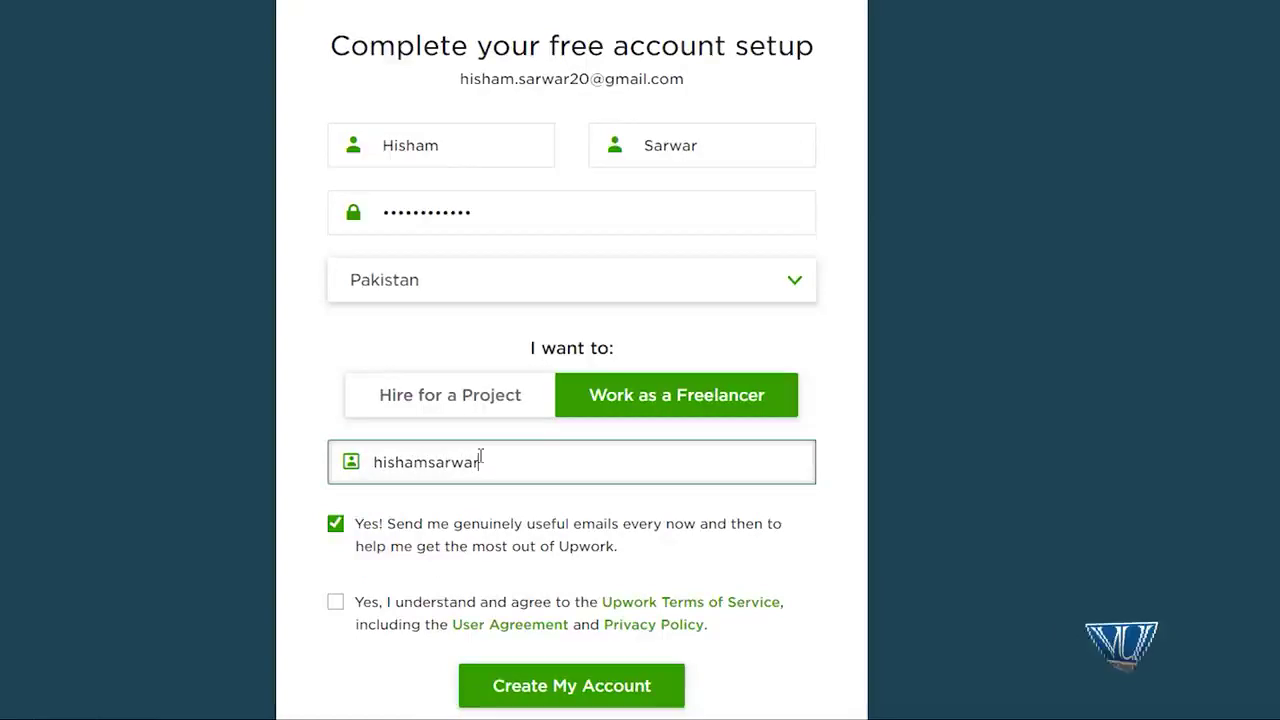
{"action": "left_click", "coordinate": [335, 603]}
{"action": "left_click", "coordinate": [695, 700]}
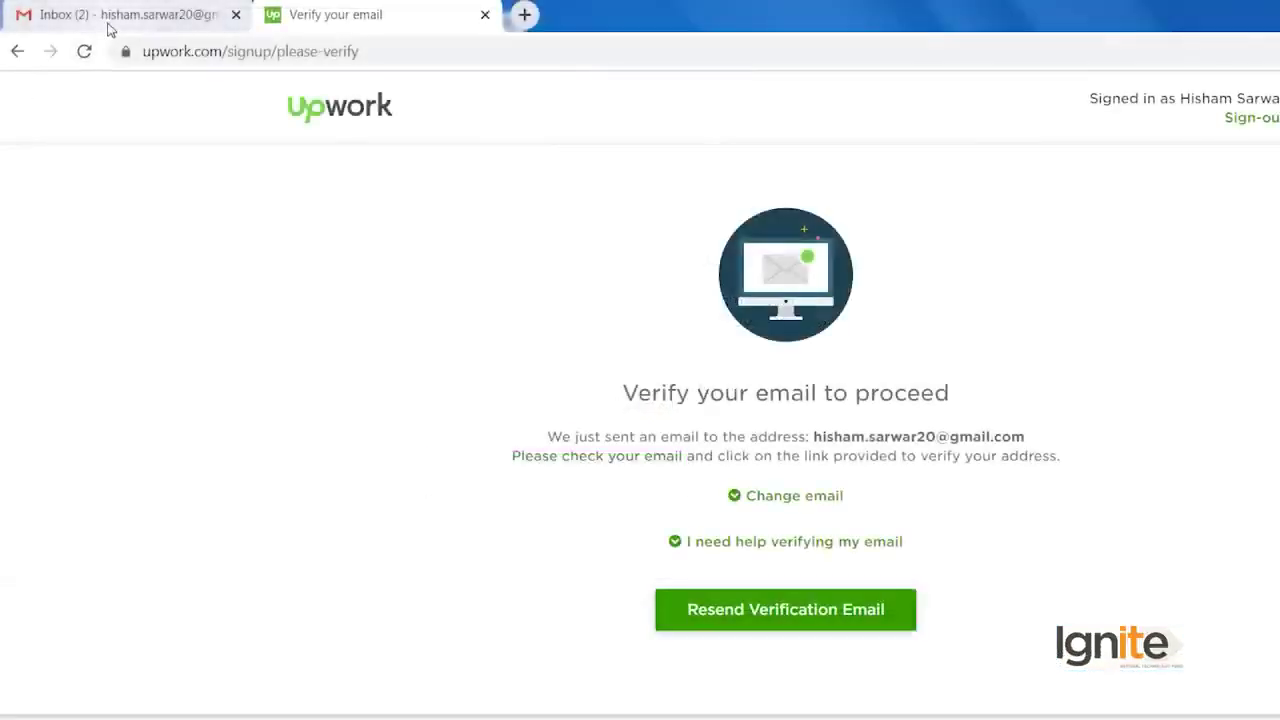
Step: Open Upwork's 'Verify your email address' message in Gmail and verify the address
{"action": "left_click", "coordinate": [110, 30]}
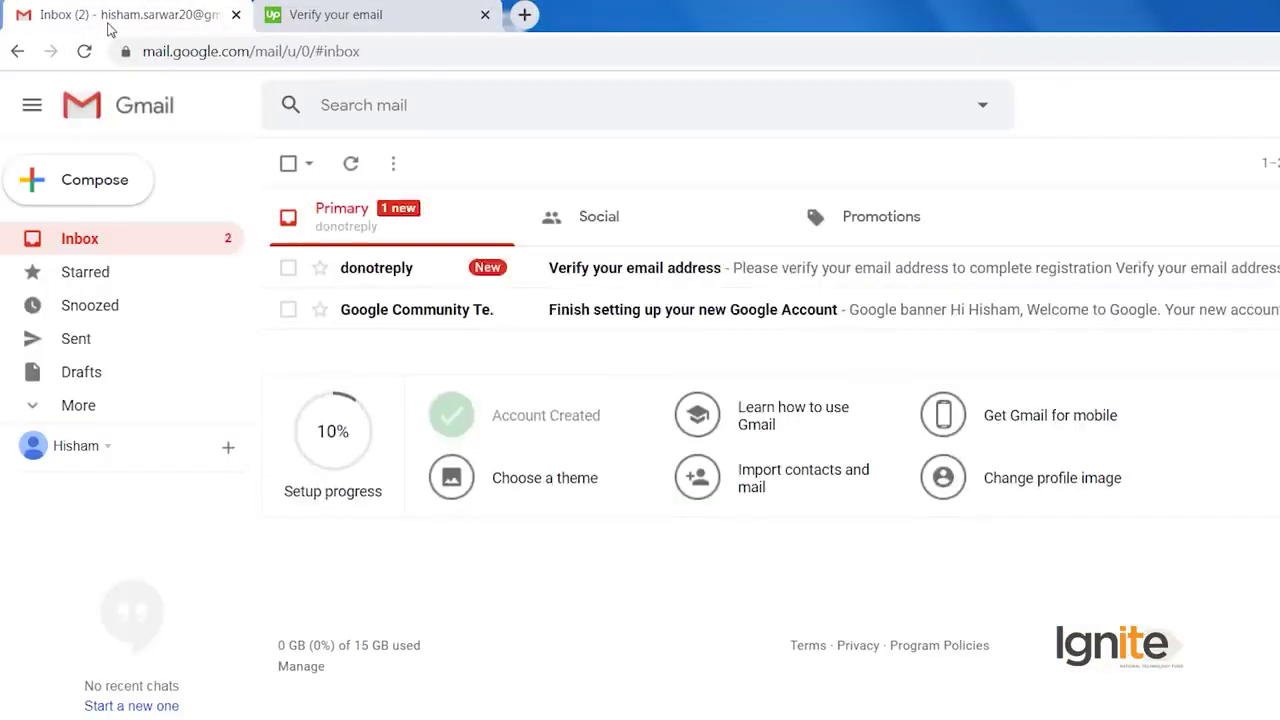
{"action": "left_click", "coordinate": [645, 284]}
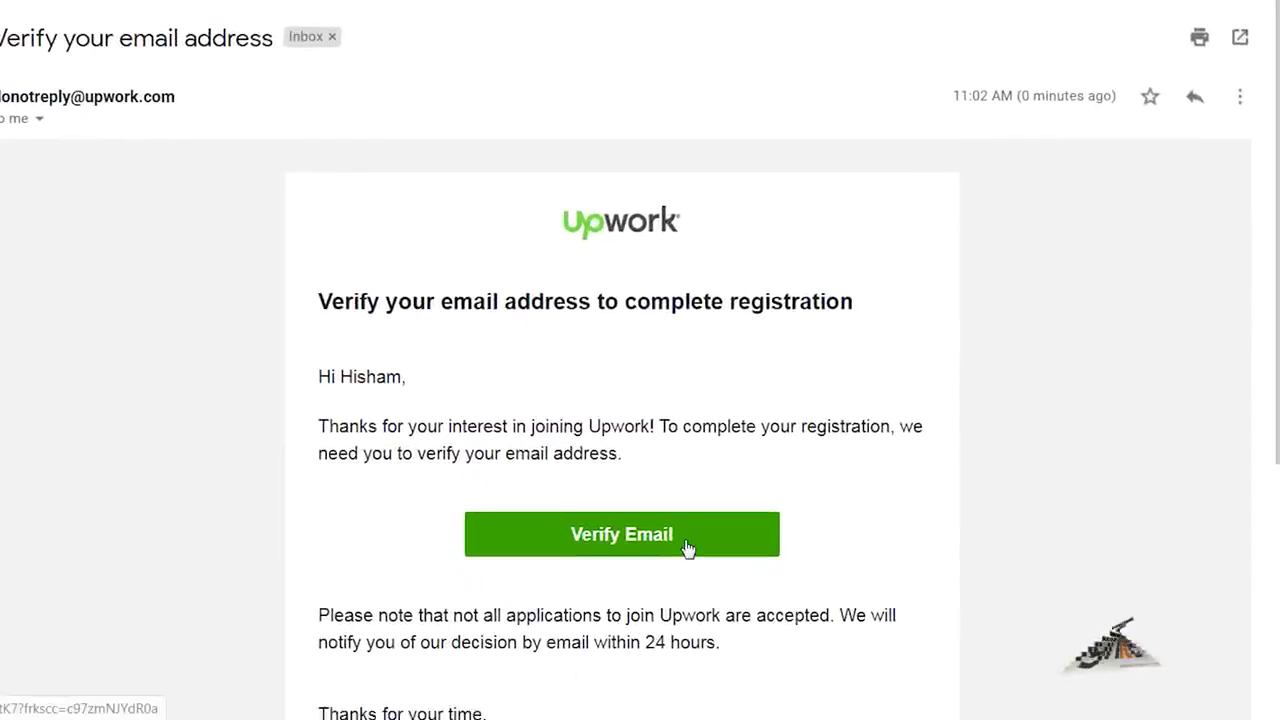
{"action": "left_click", "coordinate": [687, 547]}
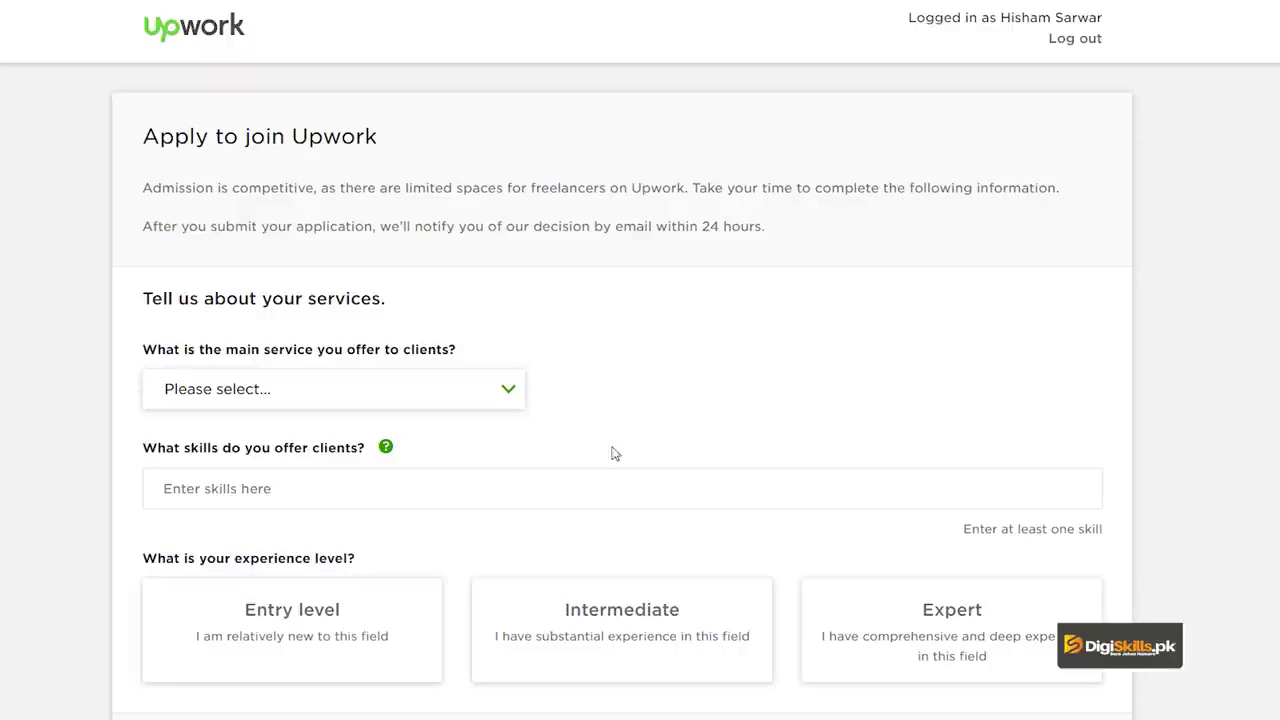
Step: Pick Design & Creative as main service and tick Animation, Art & Illustration and Motion Graphics
{"action": "left_click", "coordinate": [494, 409]}
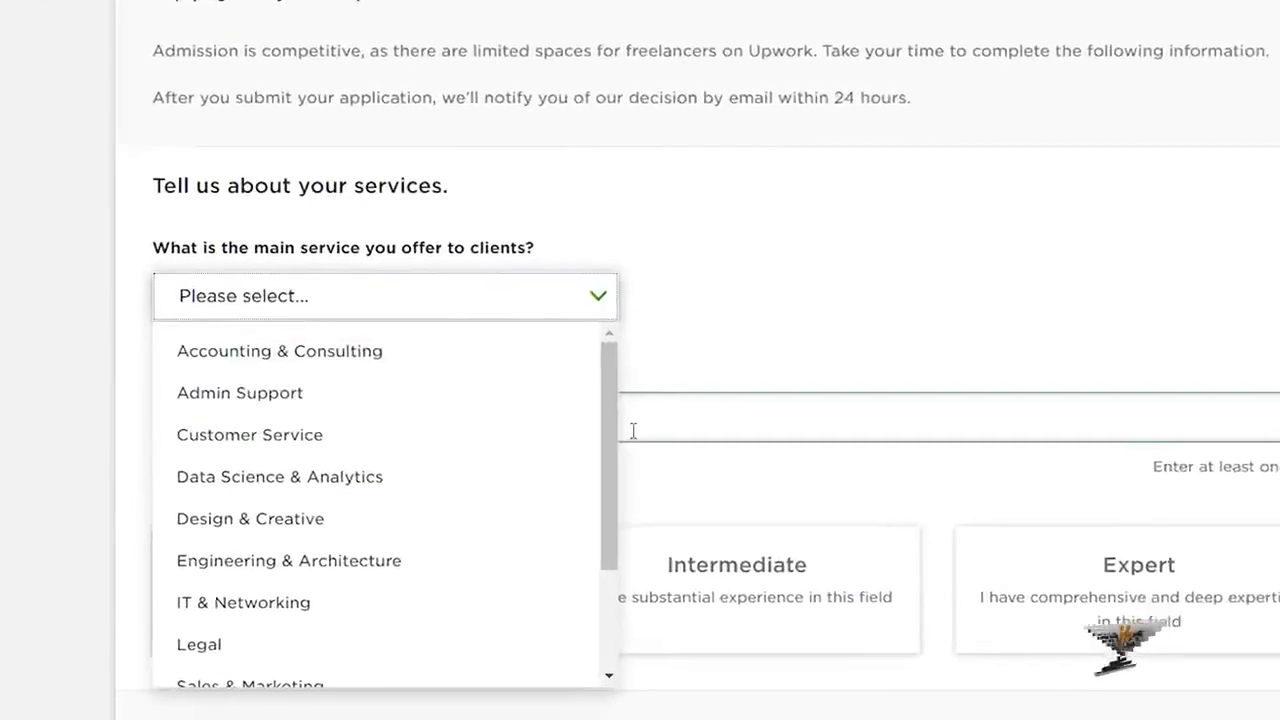
{"action": "left_click", "coordinate": [430, 519]}
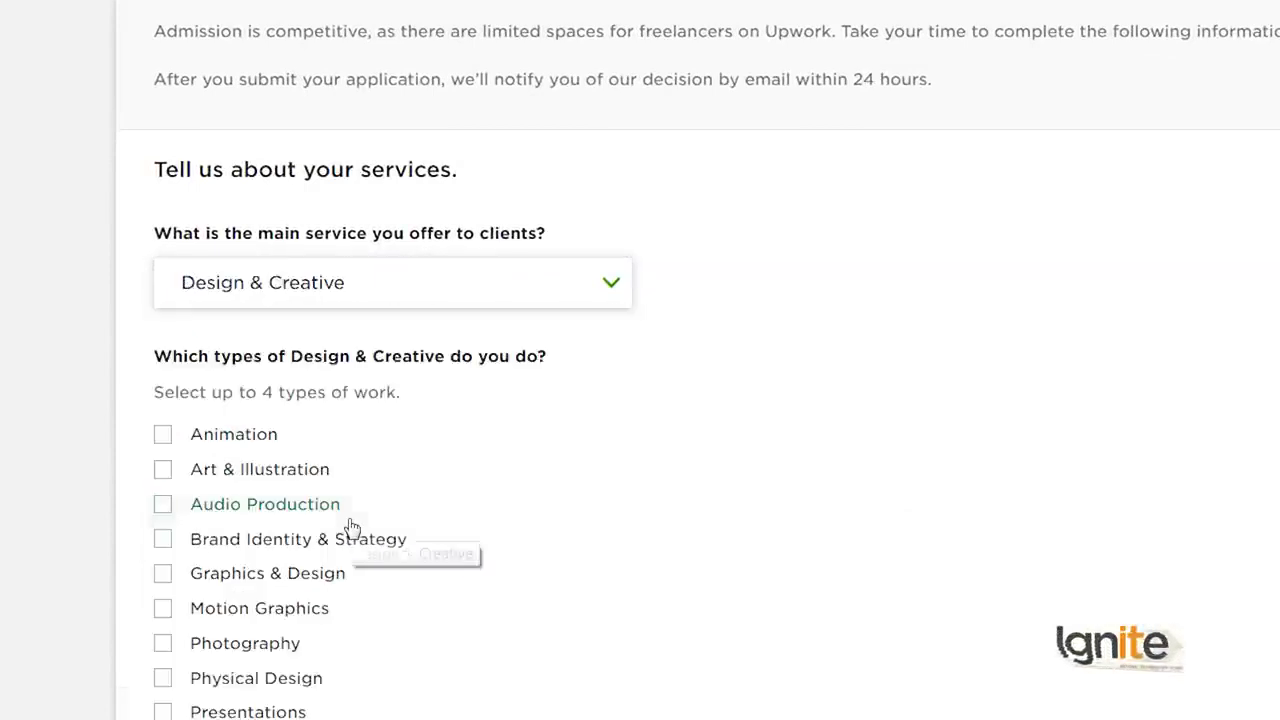
{"action": "scroll", "coordinate": [700, 369], "scroll_direction": "down", "scroll_amount": 3}
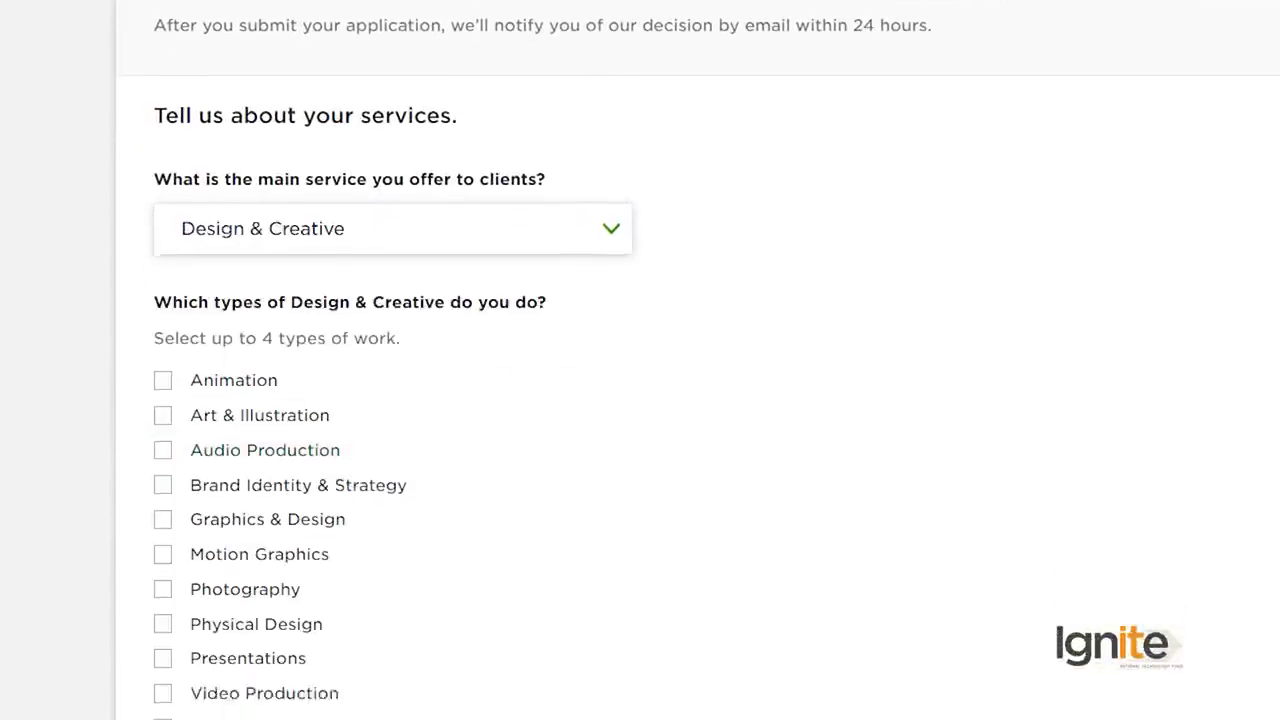
{"action": "left_click", "coordinate": [162, 259]}
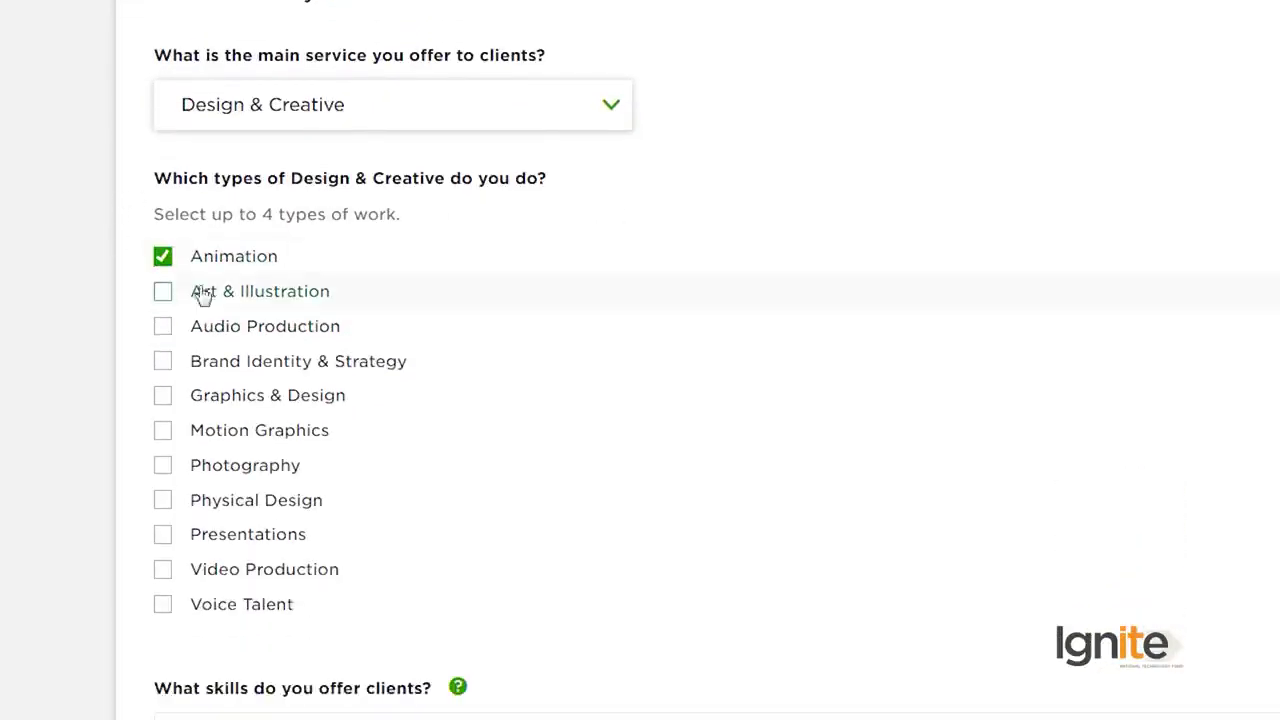
{"action": "left_click", "coordinate": [164, 292]}
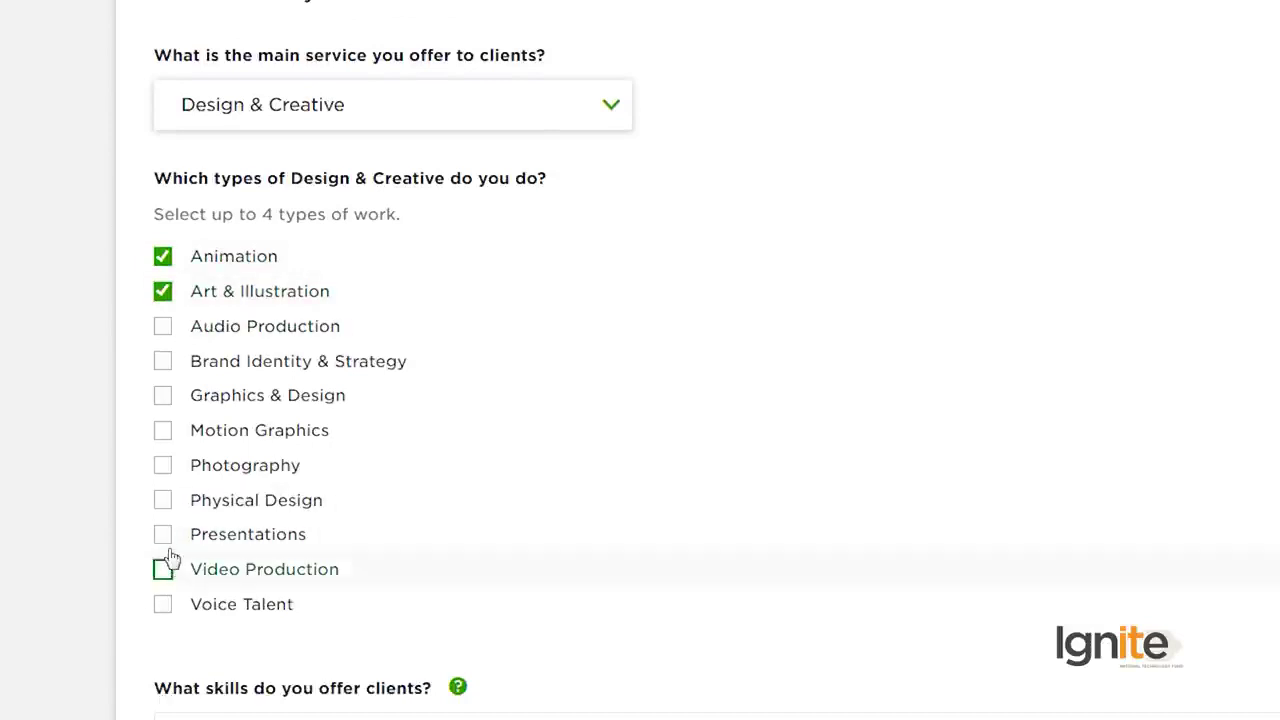
{"action": "left_click", "coordinate": [164, 436]}
{"action": "scroll", "coordinate": [168, 440], "scroll_direction": "down", "scroll_amount": 5}
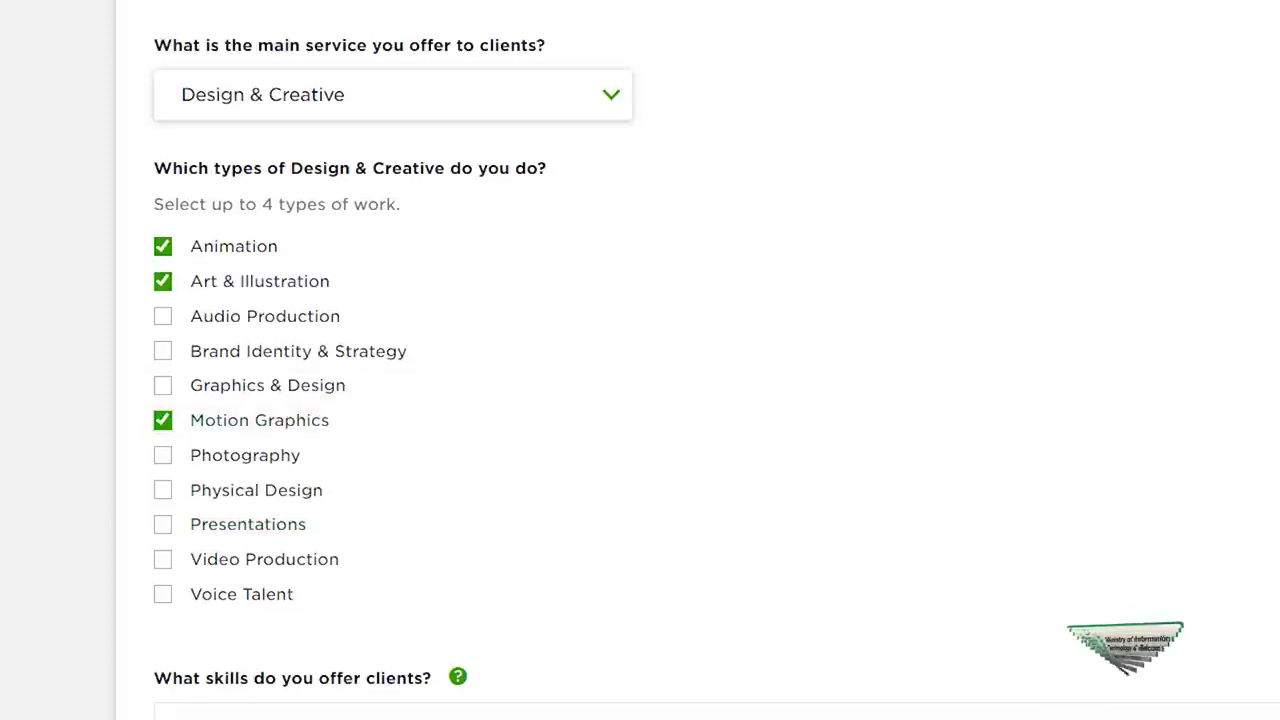
{"action": "left_click", "coordinate": [292, 289]}
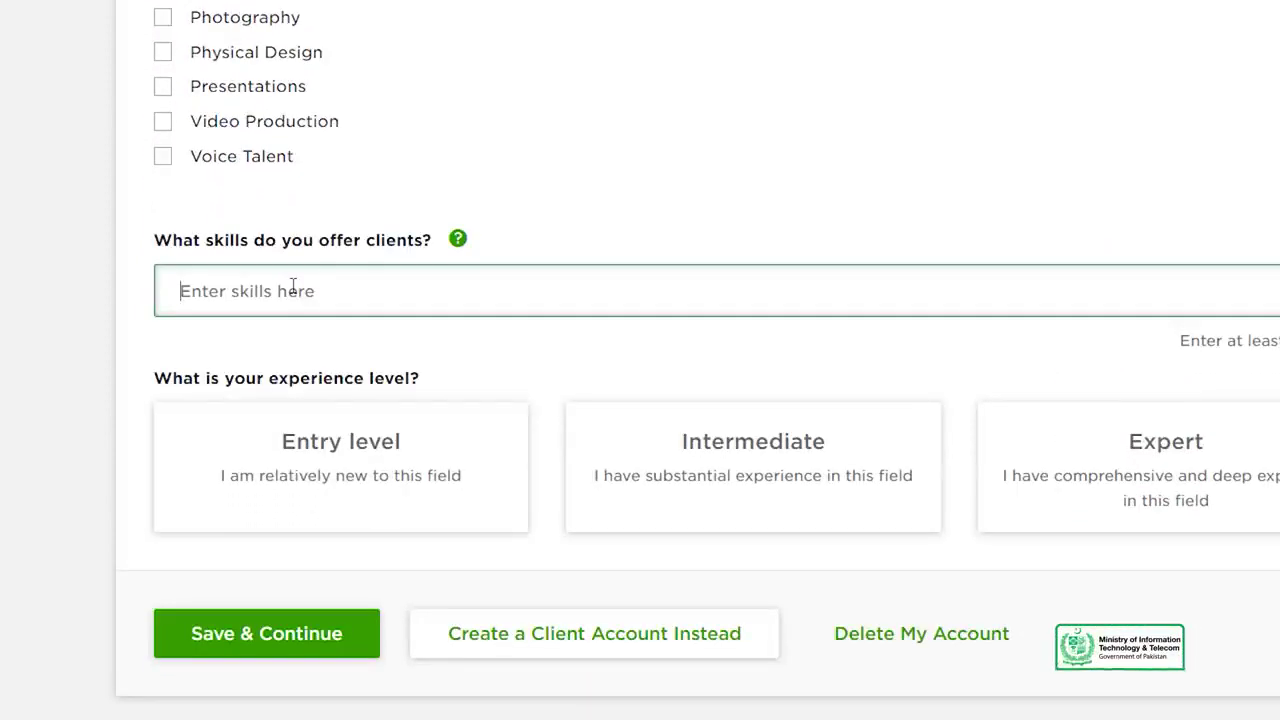
Step: Add the iPad UI Design skill, choose Expert experience level, and save and continue
{"action": "type", "text": "ipa"}
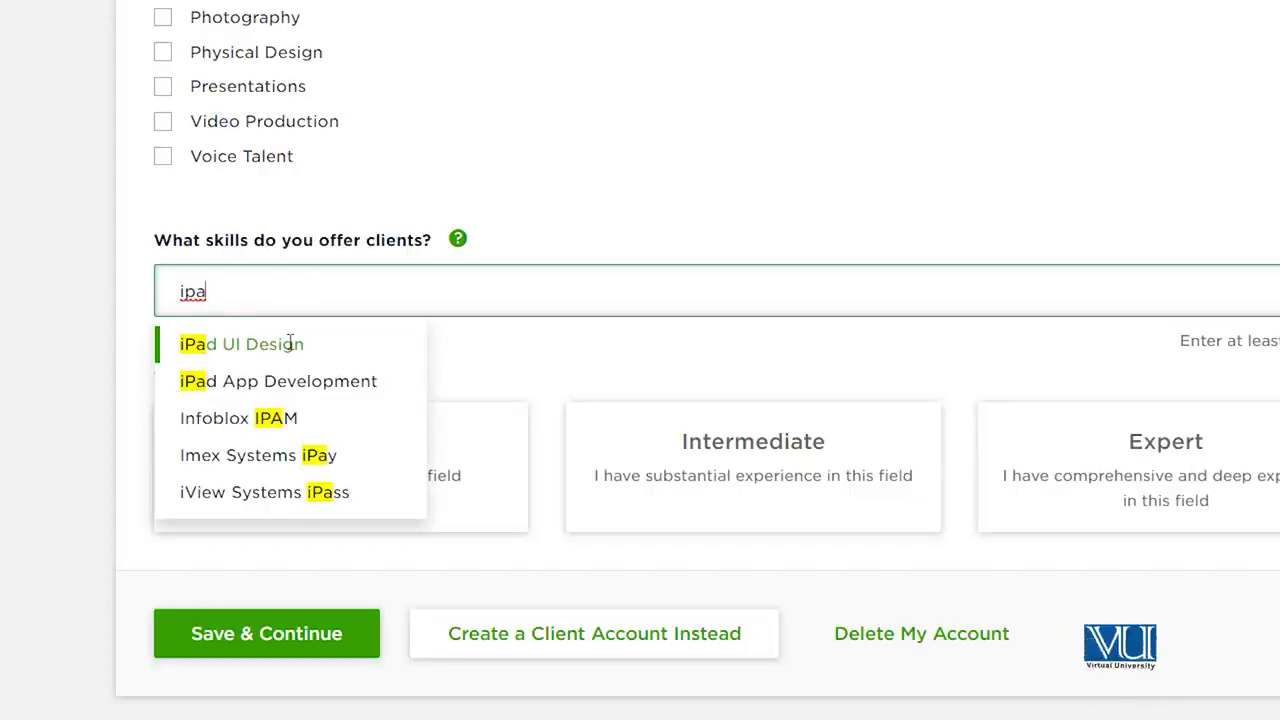
{"action": "left_click", "coordinate": [290, 342]}
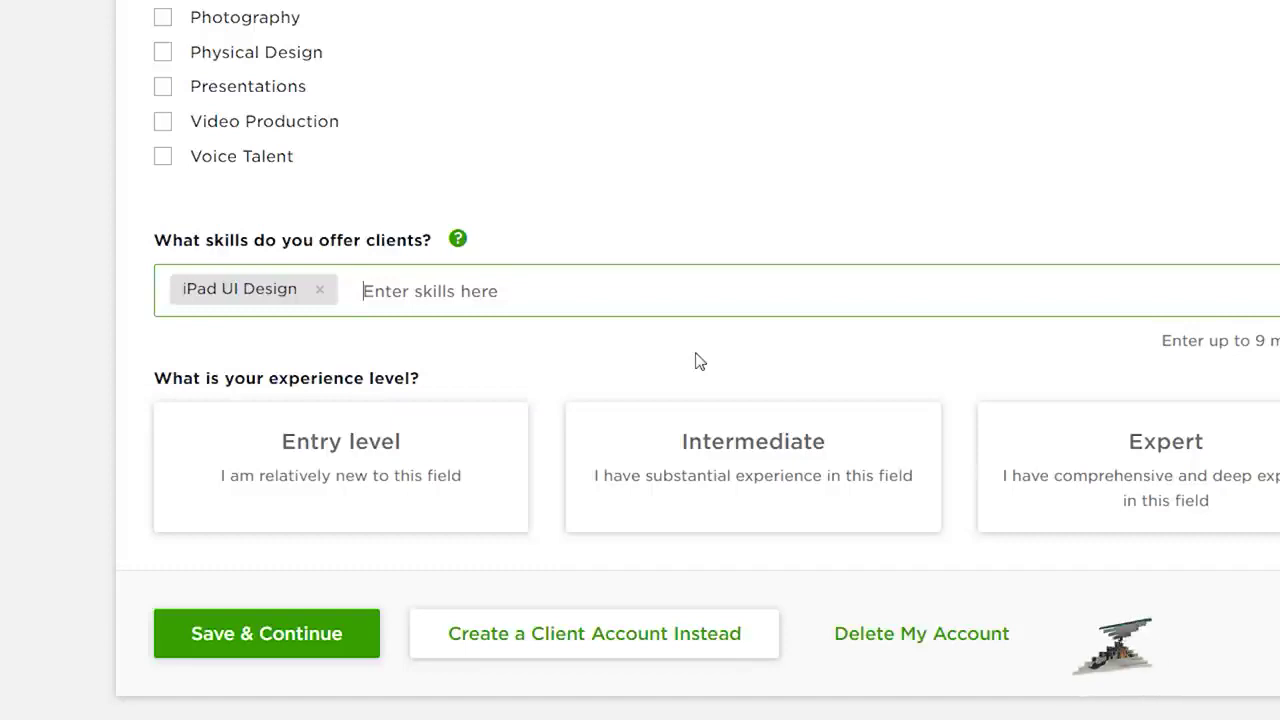
{"action": "left_click", "coordinate": [808, 494]}
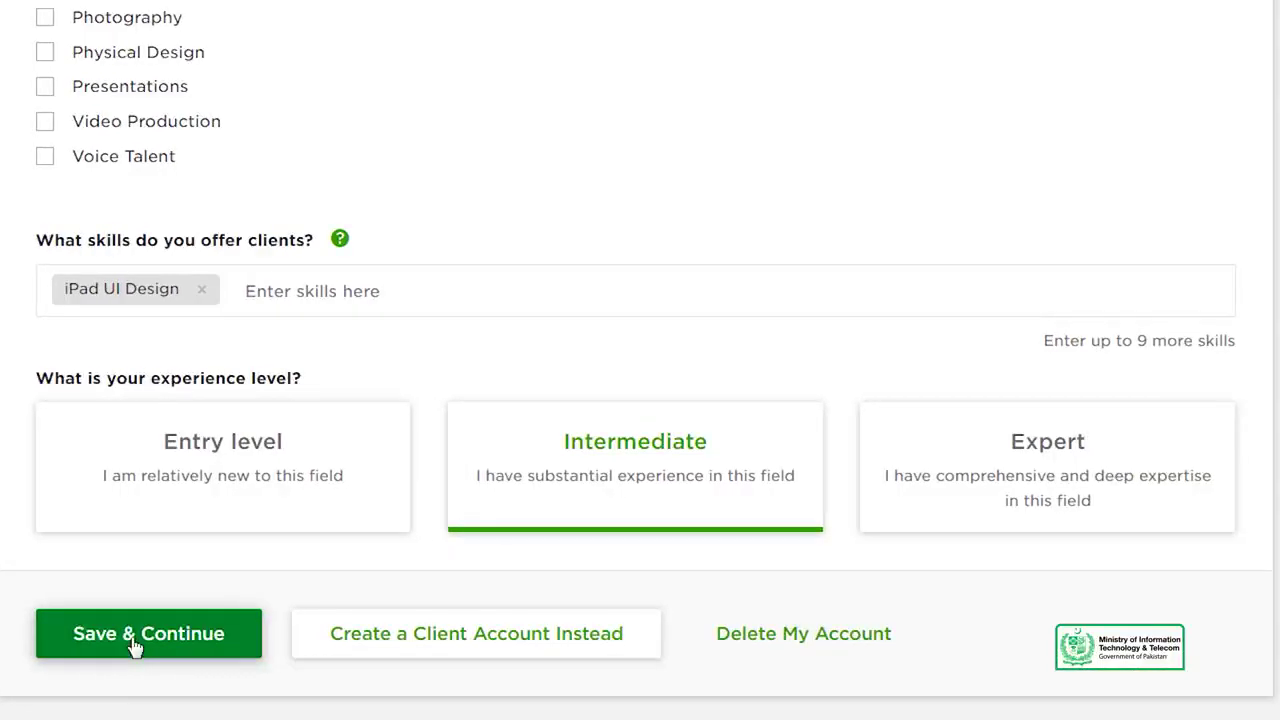
{"action": "left_click", "coordinate": [920, 508]}
{"action": "left_click", "coordinate": [128, 632]}
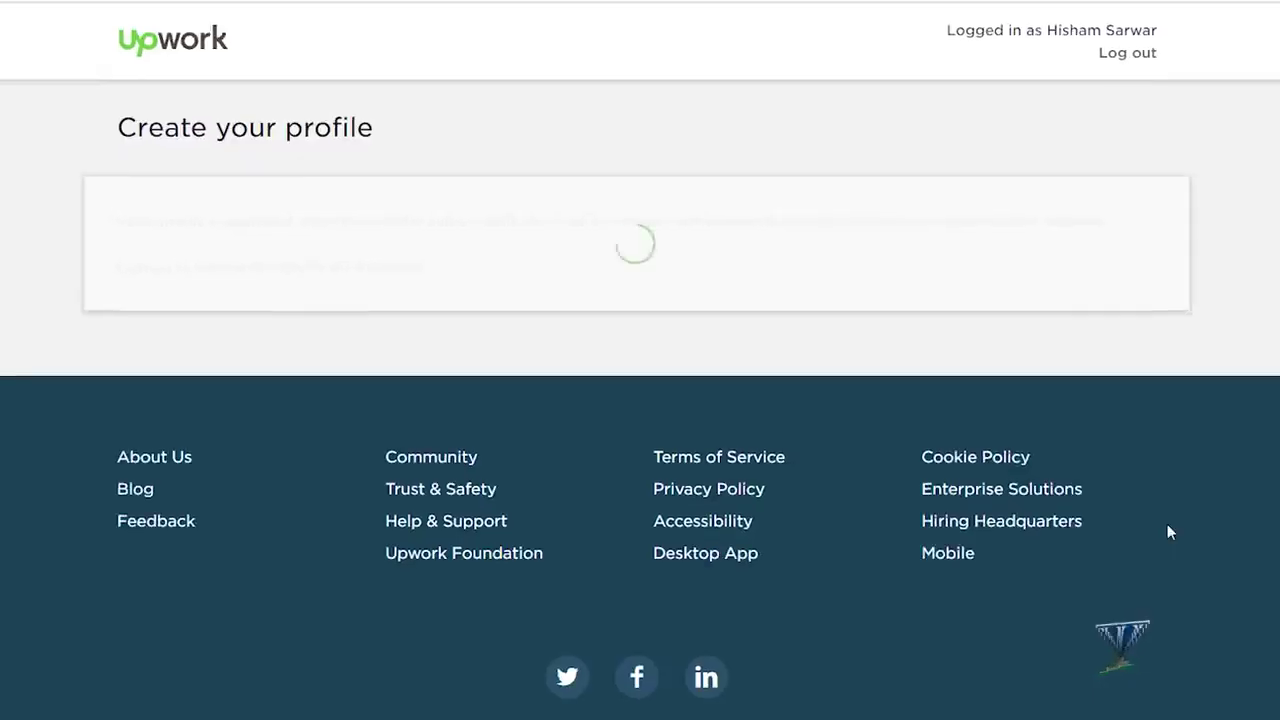
{"action": "scroll", "coordinate": [429, 449], "scroll_direction": "down", "scroll_amount": 2}
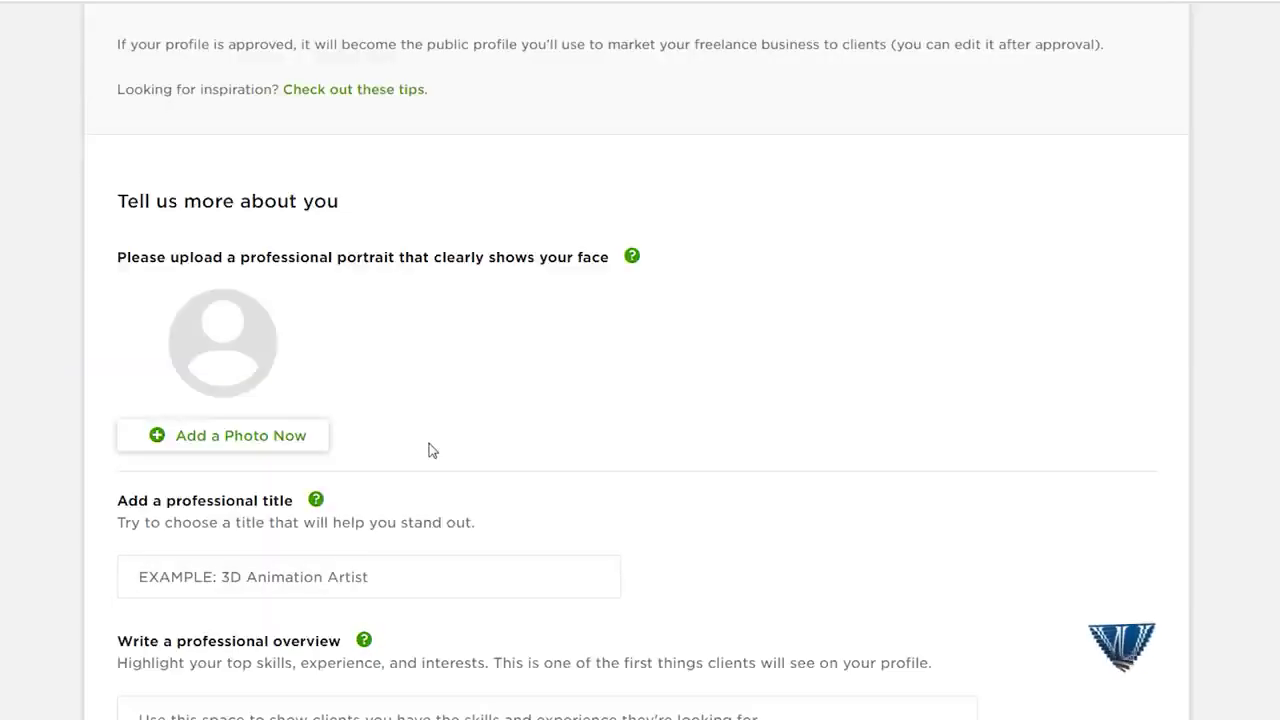
Step: Upload the suit portrait from Desktop's 'New folder (2)', enlarge the crop, and save it as profile photo
{"action": "left_click", "coordinate": [290, 450]}
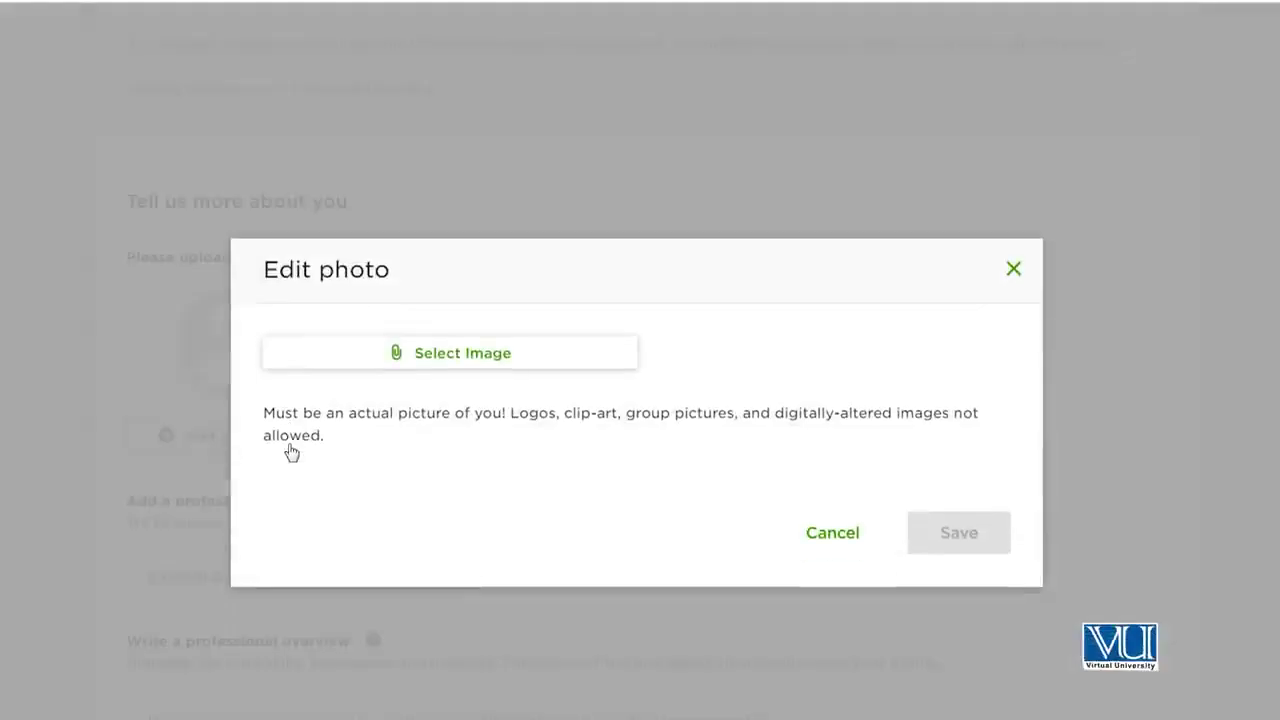
{"action": "left_click", "coordinate": [556, 368]}
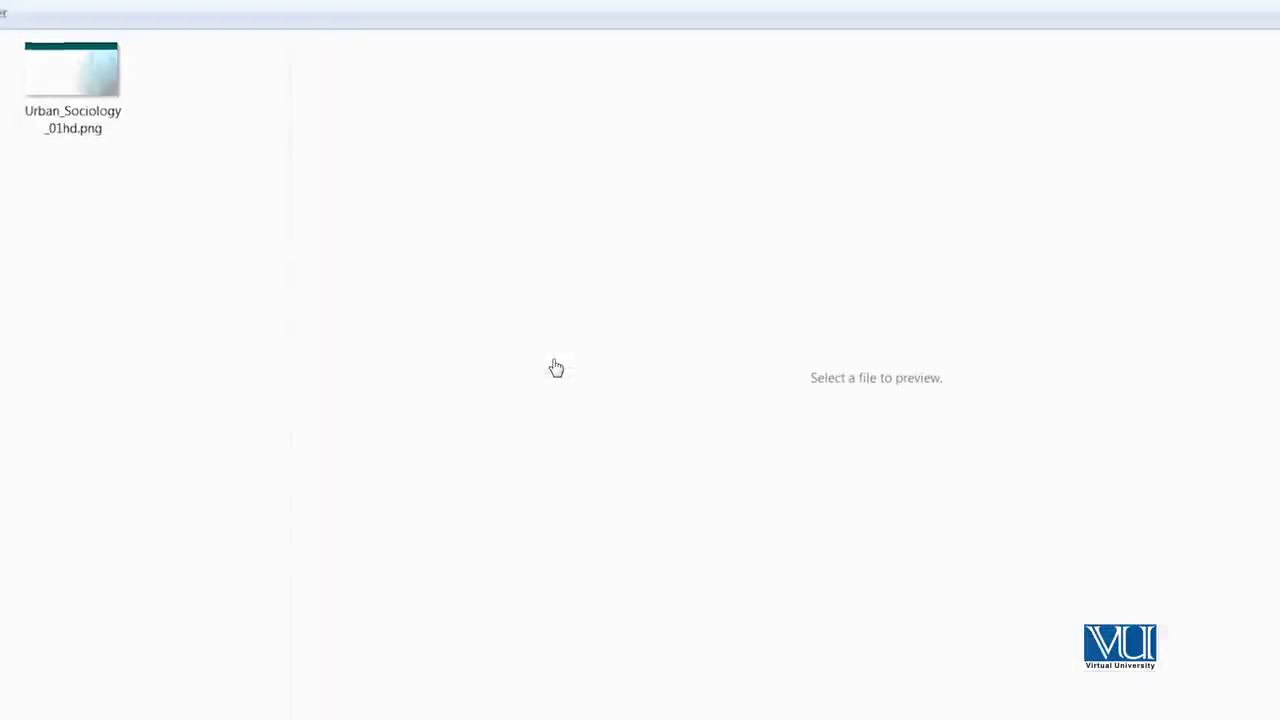
{"action": "left_click", "coordinate": [65, 135]}
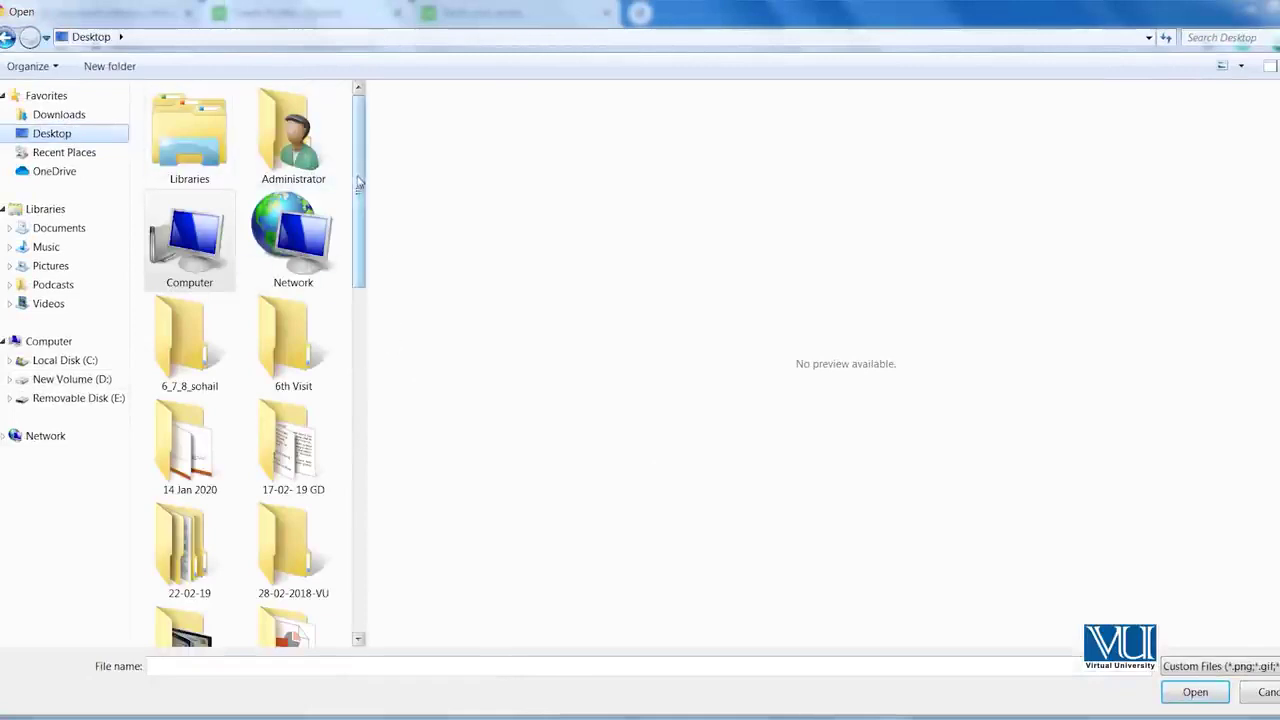
{"action": "scroll", "coordinate": [240, 330], "scroll_direction": "down", "scroll_amount": 6}
{"action": "left_click_drag", "start_coordinate": [380, 394], "coordinate": [374, 474]}
{"action": "double_click", "coordinate": [308, 410]}
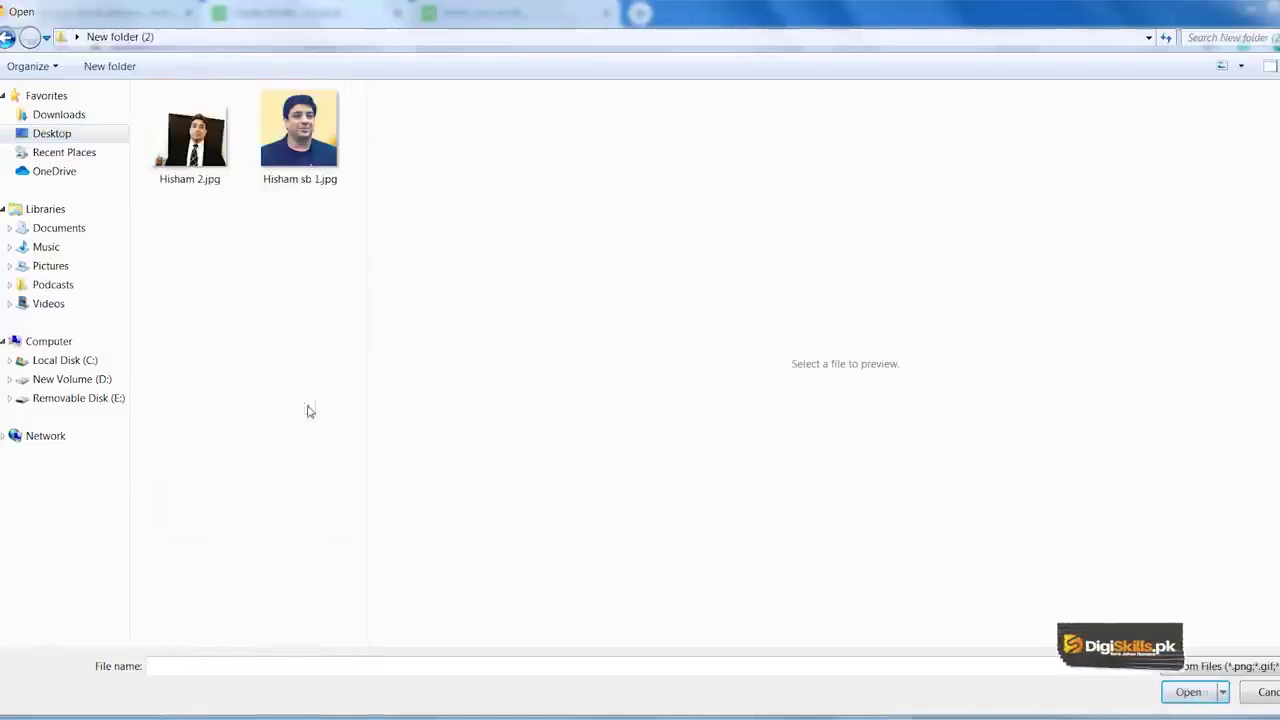
{"action": "double_click", "coordinate": [192, 135]}
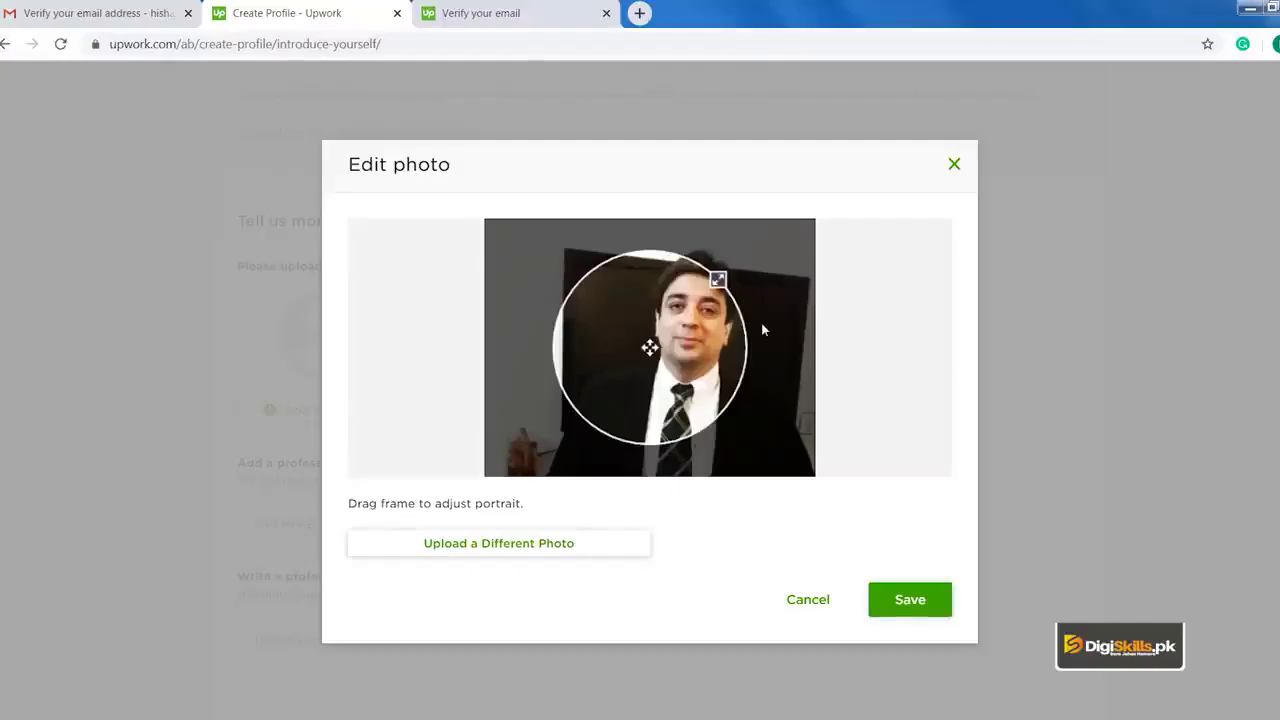
{"action": "left_click_drag", "start_coordinate": [718, 279], "coordinate": [765, 254]}
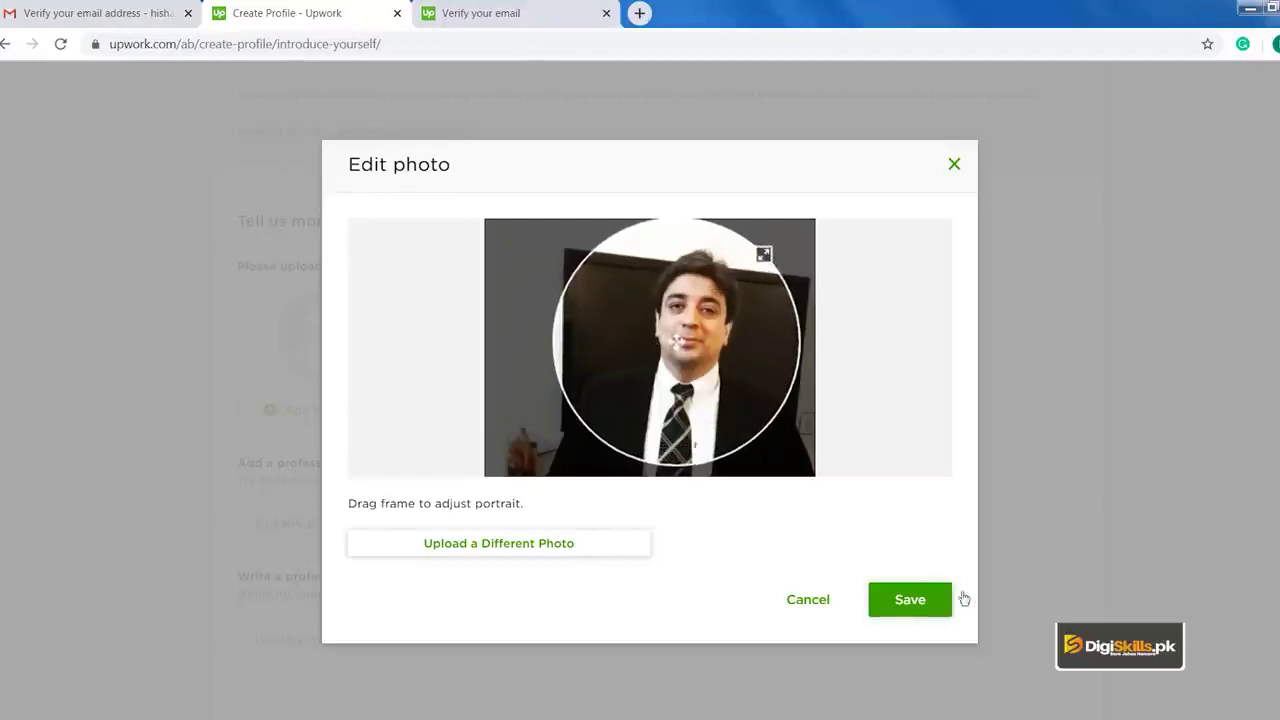
{"action": "left_click", "coordinate": [910, 600]}
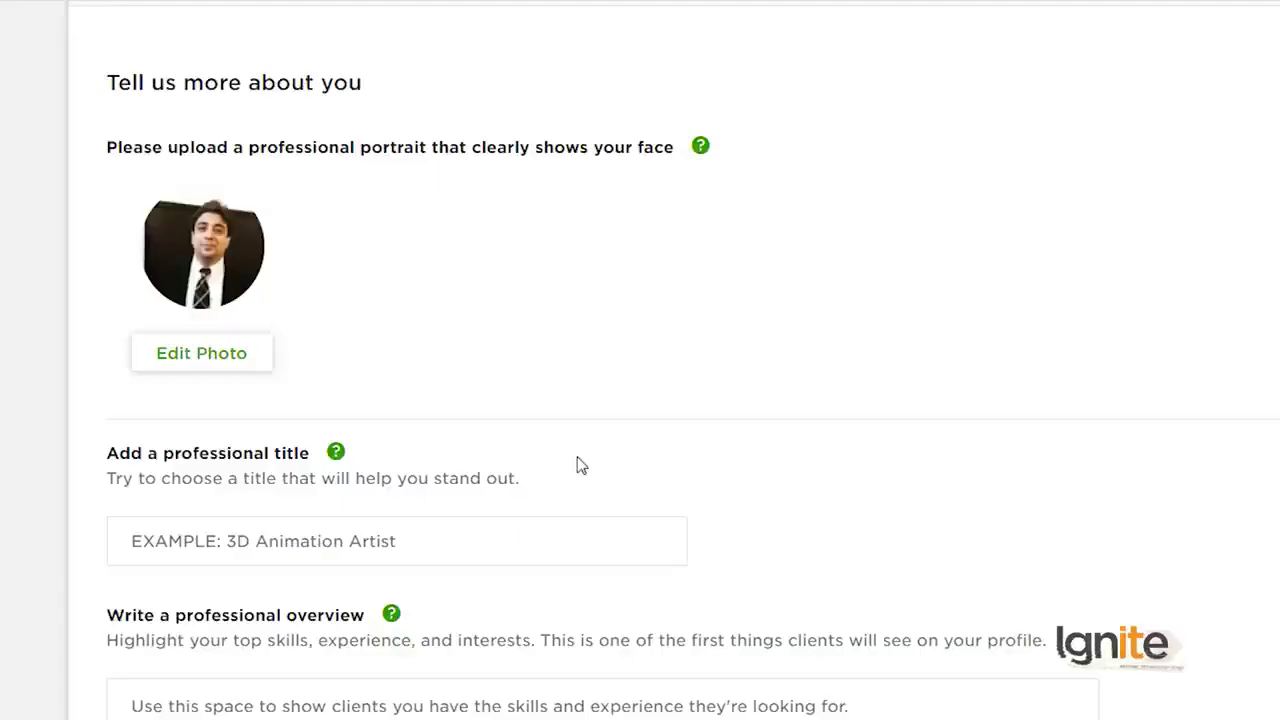
Step: Set the professional title 'Ipad UI Designer' and paste the overview describing skills and tools
{"action": "left_click", "coordinate": [520, 531]}
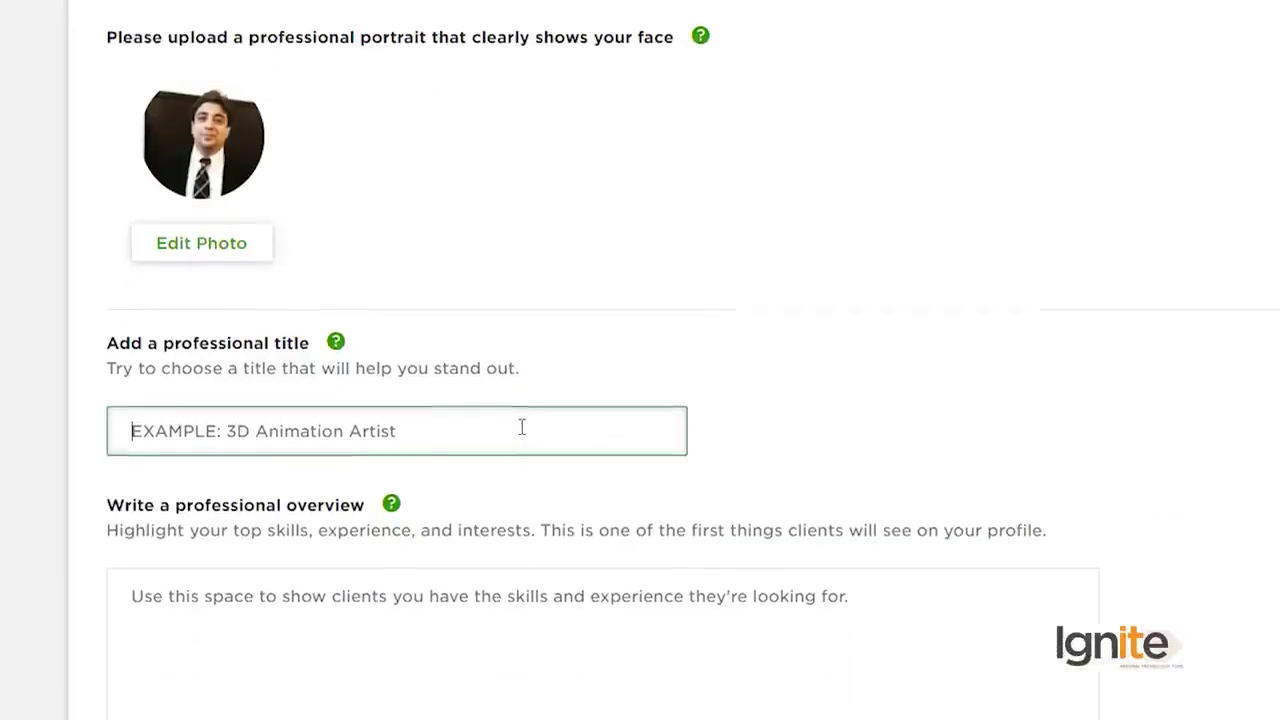
{"action": "type", "text": "Ipad UI D"}
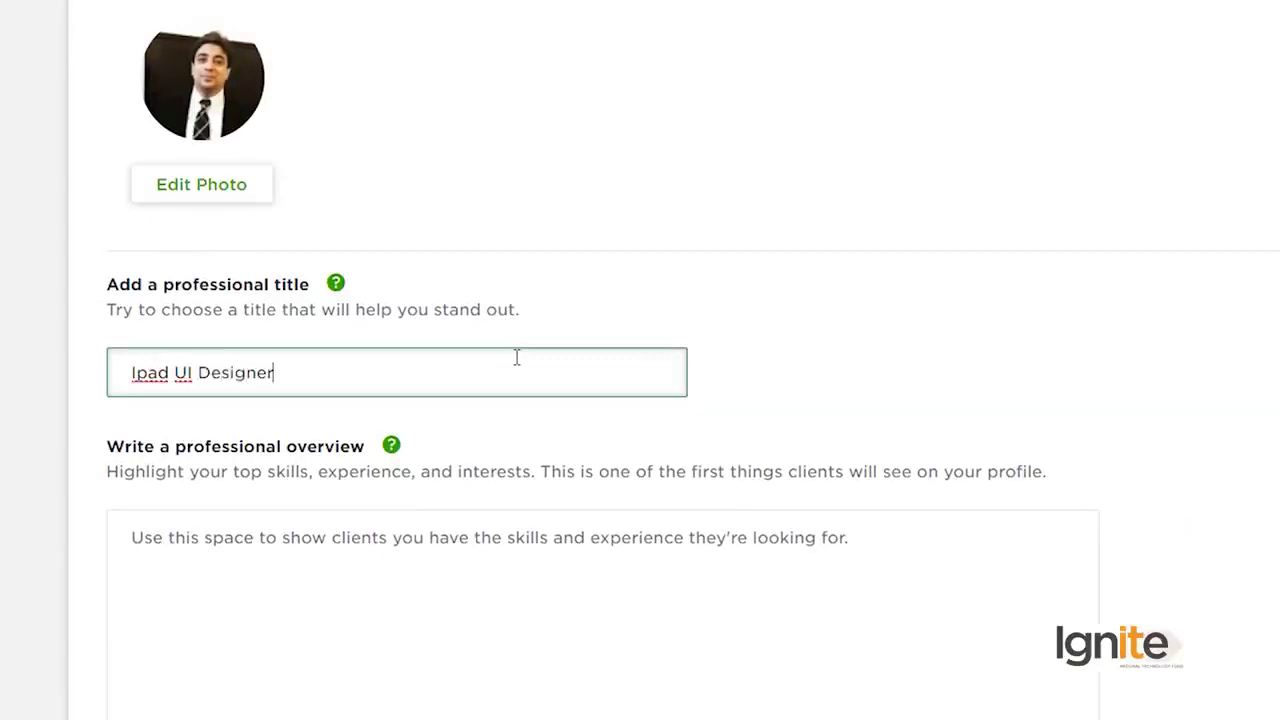
{"action": "type", "text": "esigner"}
{"action": "left_click", "coordinate": [686, 560]}
{"action": "scroll", "coordinate": [557, 391], "scroll_direction": "down", "scroll_amount": 3}
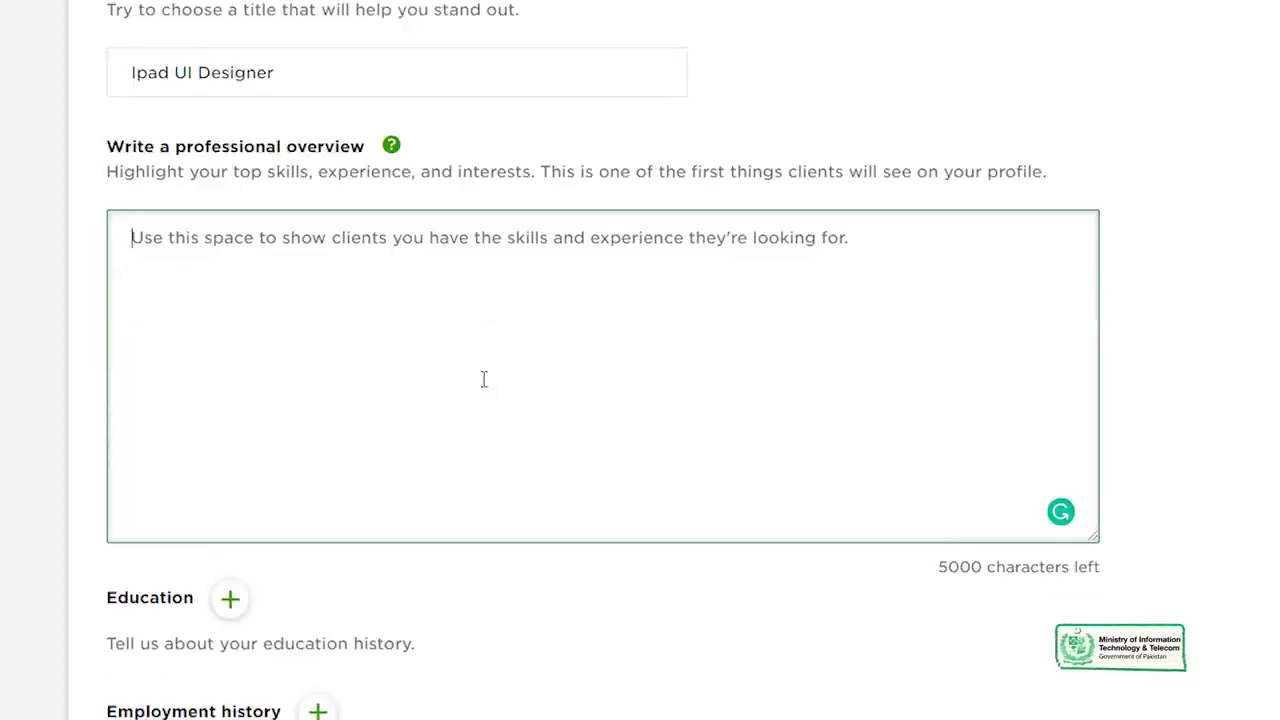
{"action": "key", "text": "ctrl+v"}
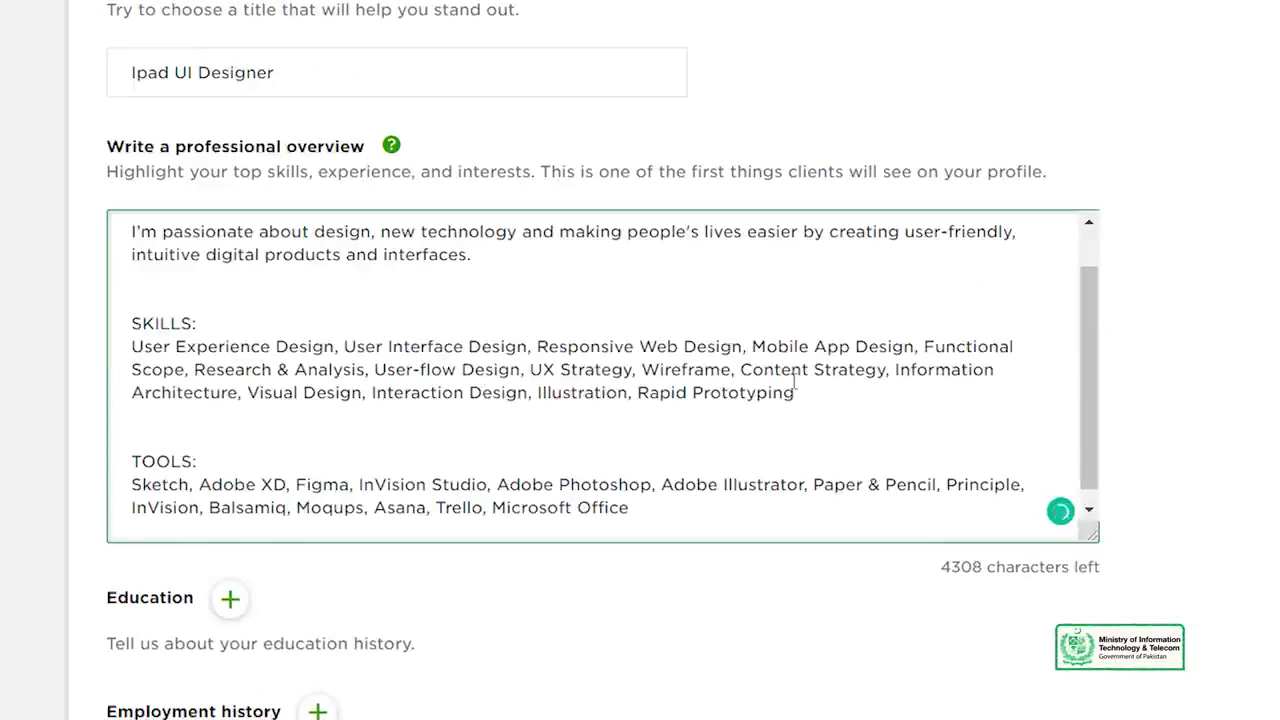
{"action": "scroll", "coordinate": [790, 384], "scroll_direction": "up", "scroll_amount": 1}
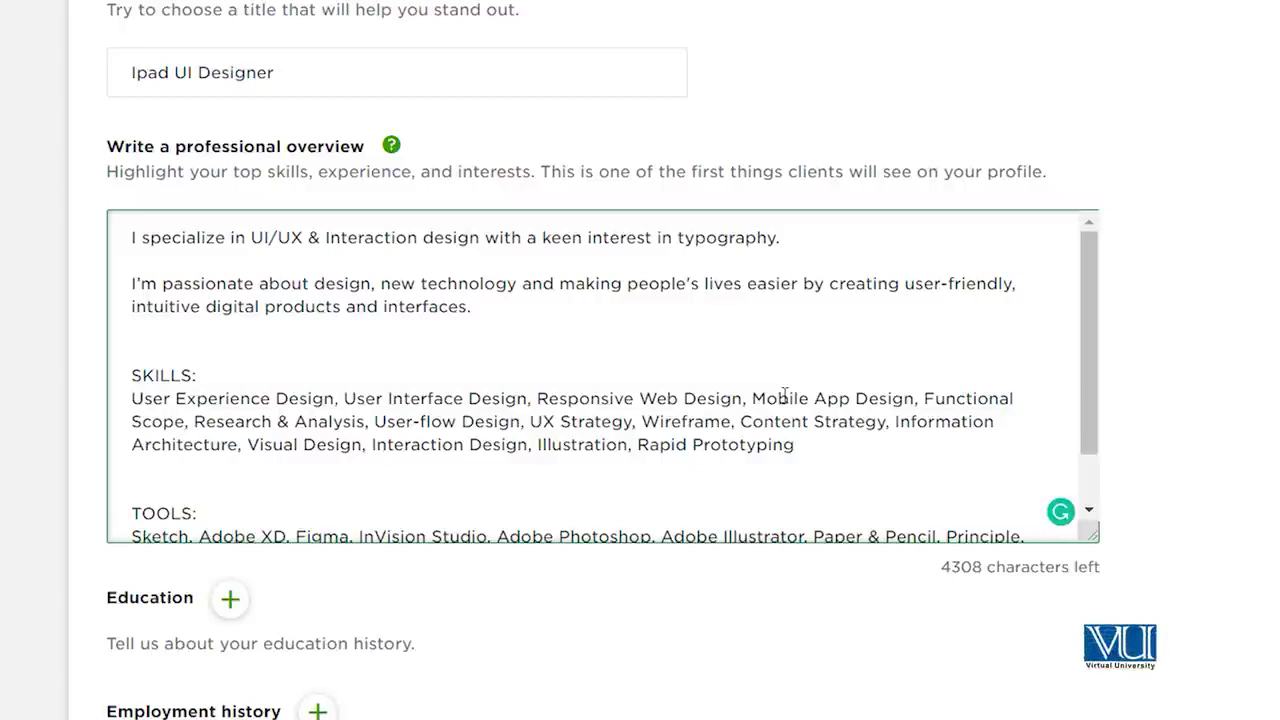
{"action": "scroll", "coordinate": [1035, 403], "scroll_direction": "down", "scroll_amount": 2}
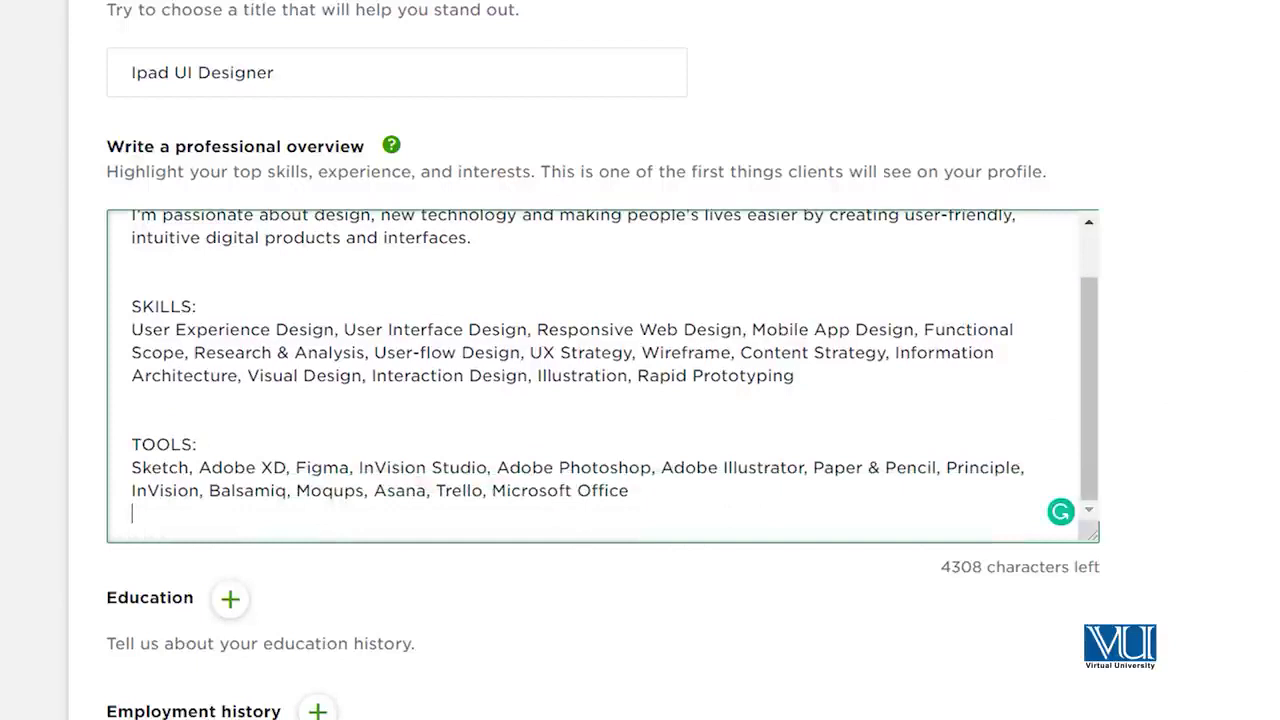
{"action": "scroll", "coordinate": [640, 400], "scroll_direction": "down", "scroll_amount": 4}
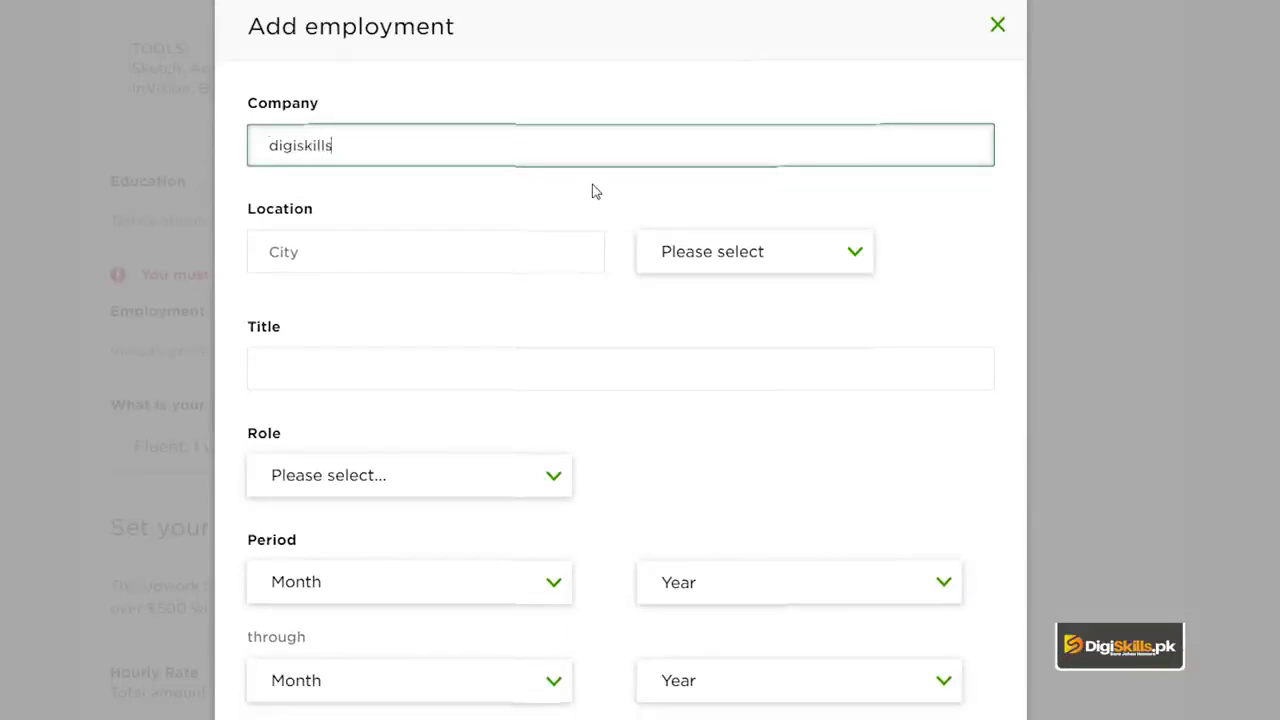
Step: Enter city Lahore, country Pakistan and job title 'subject matter expert'
{"action": "left_click", "coordinate": [314, 248]}
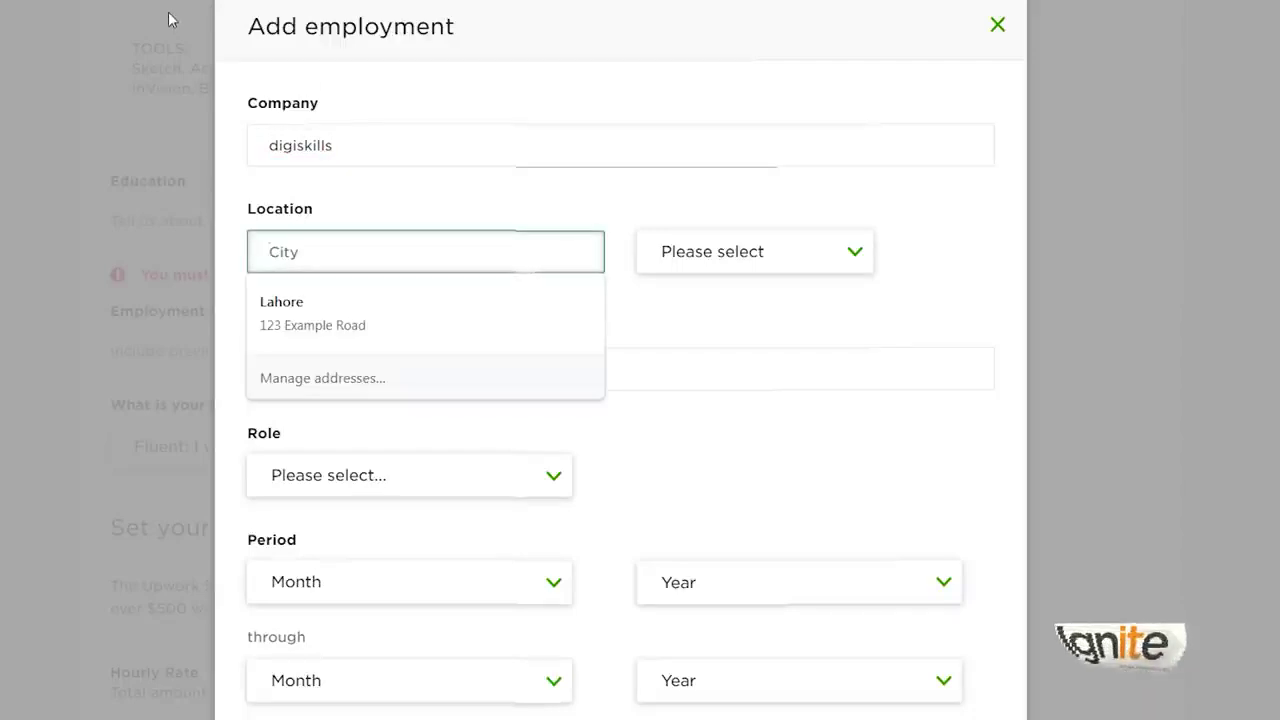
{"action": "type", "text": "lahore"}
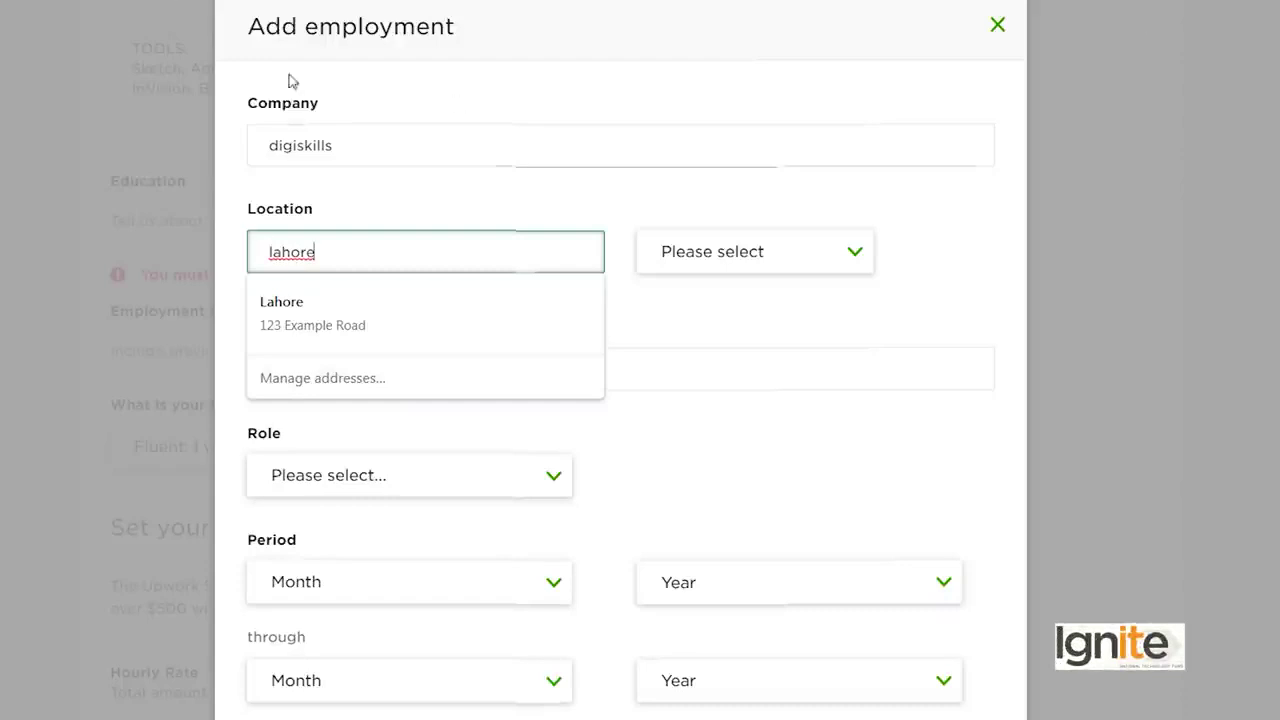
{"action": "left_click", "coordinate": [790, 261]}
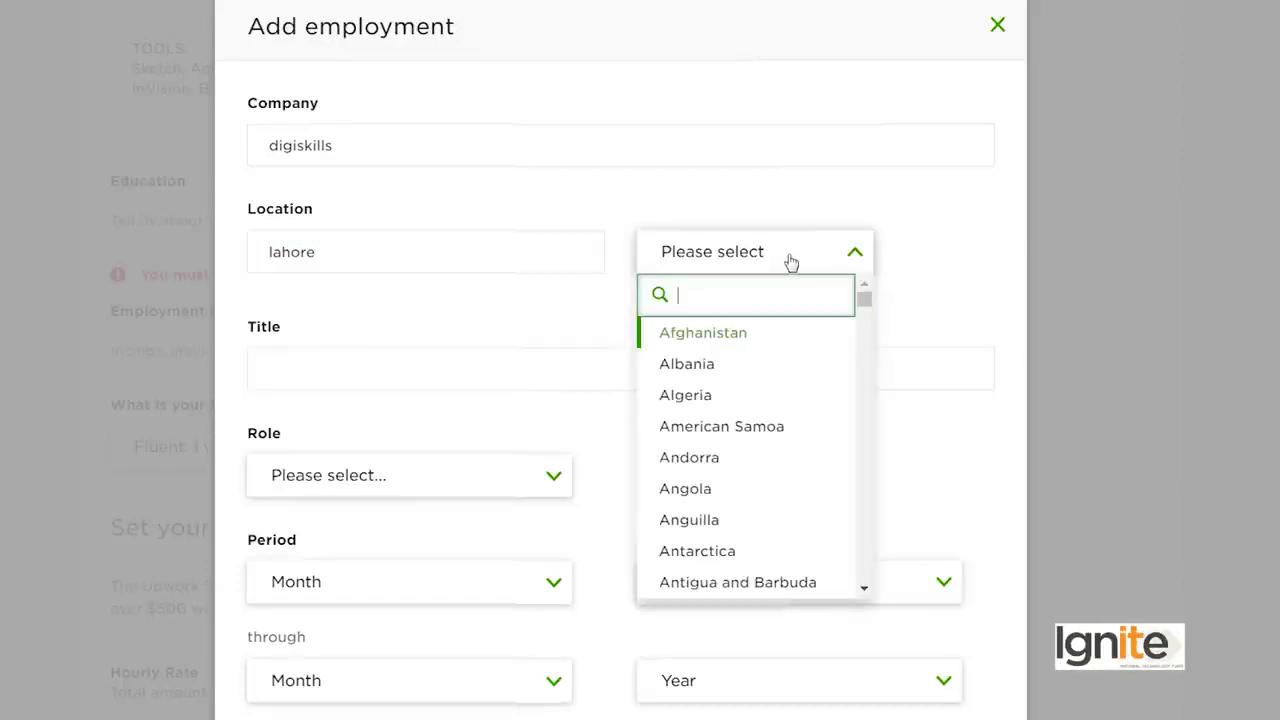
{"action": "type", "text": "paki"}
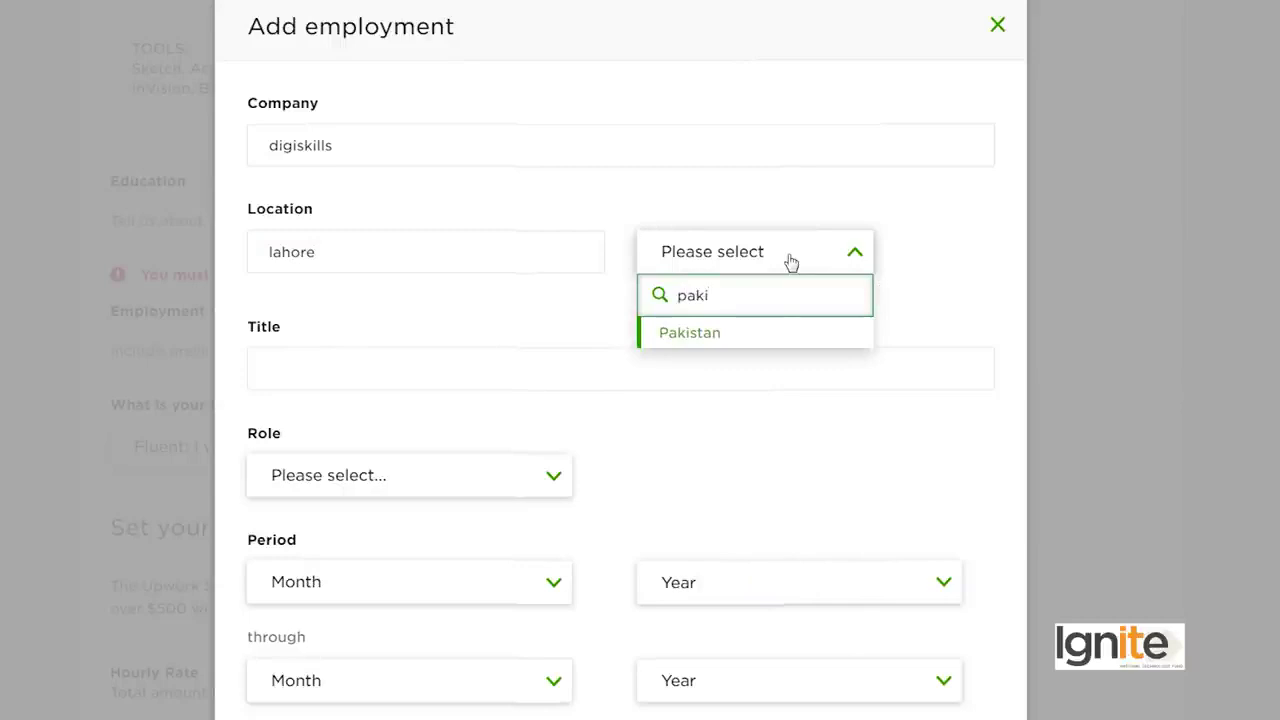
{"action": "left_click", "coordinate": [766, 336]}
{"action": "left_click", "coordinate": [482, 357]}
{"action": "type", "text": "expert"}
{"action": "key", "text": "Home"}
{"action": "type", "text": "s"}
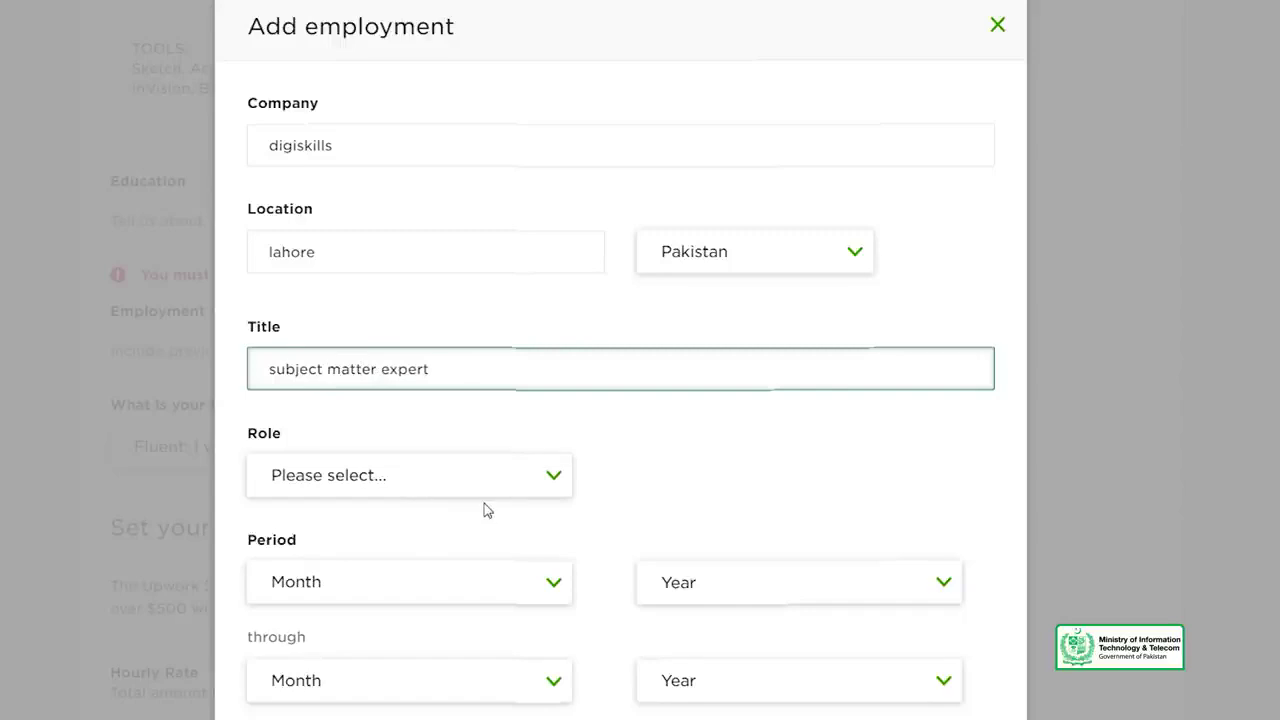
Step: Set the role to Executive and the start date to January 2018
{"action": "left_click", "coordinate": [500, 476]}
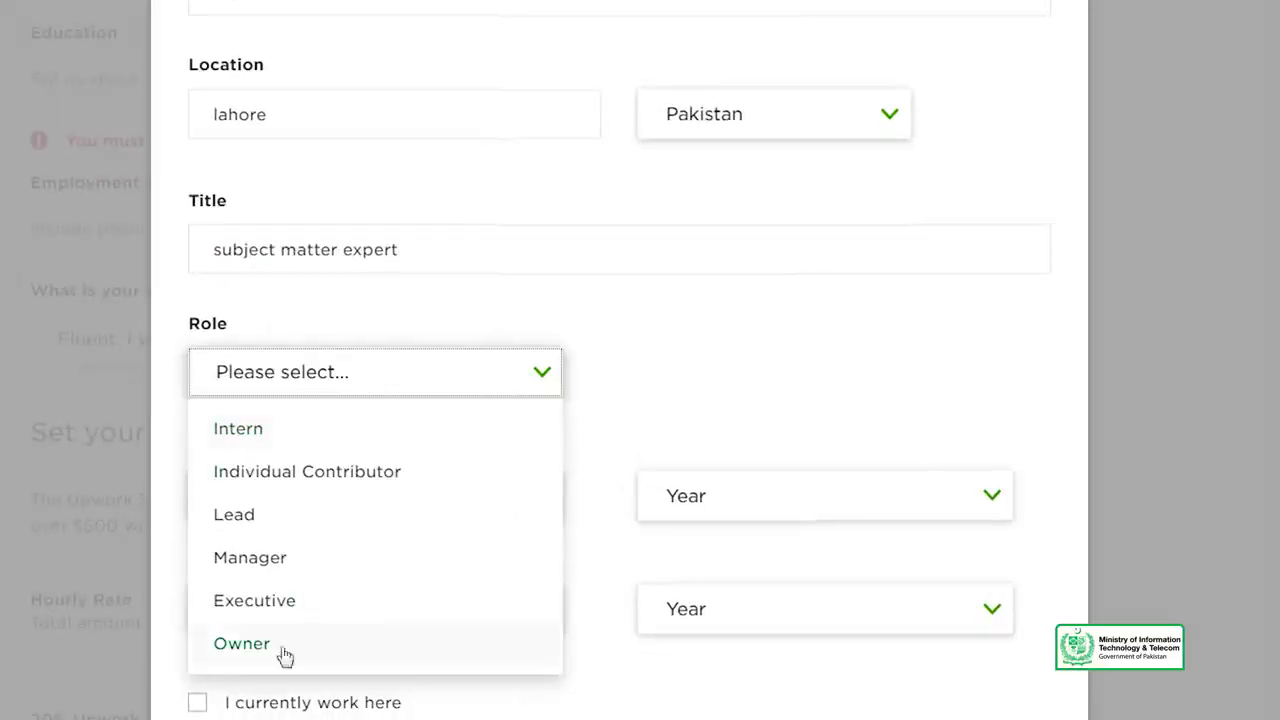
{"action": "left_click", "coordinate": [303, 604]}
{"action": "left_click", "coordinate": [303, 503]}
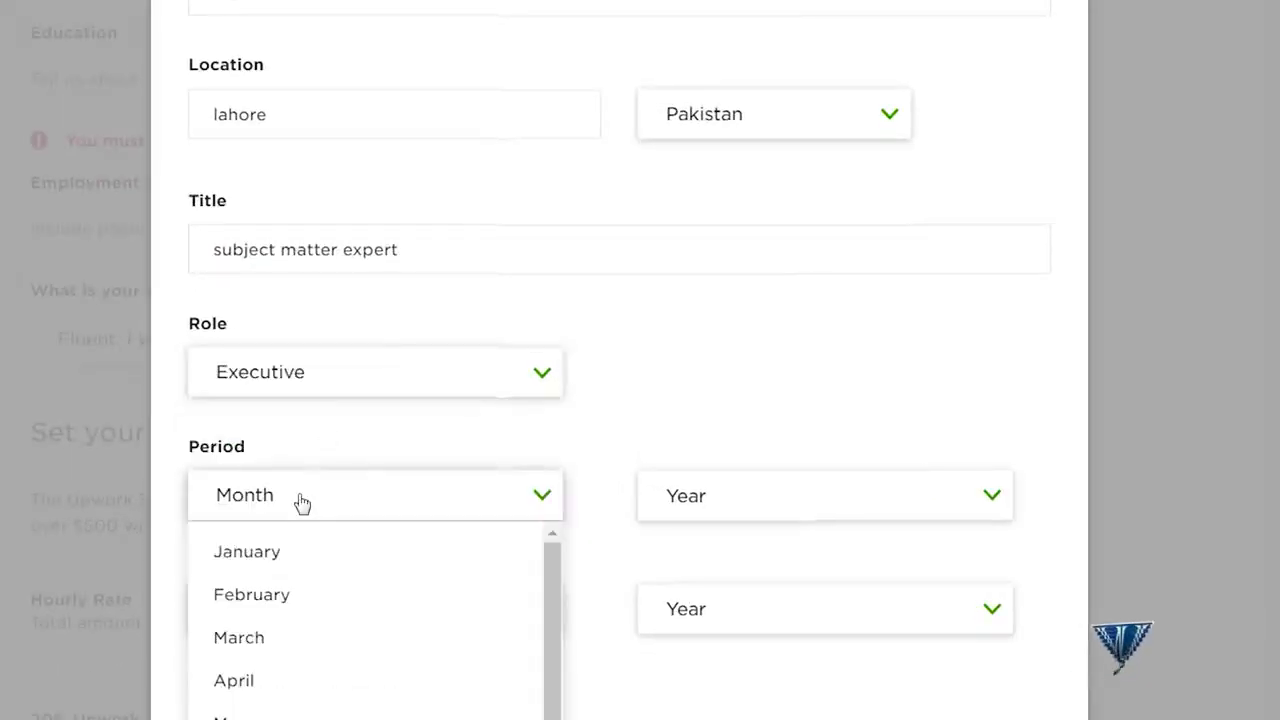
{"action": "left_click", "coordinate": [277, 563]}
{"action": "left_click", "coordinate": [744, 491]}
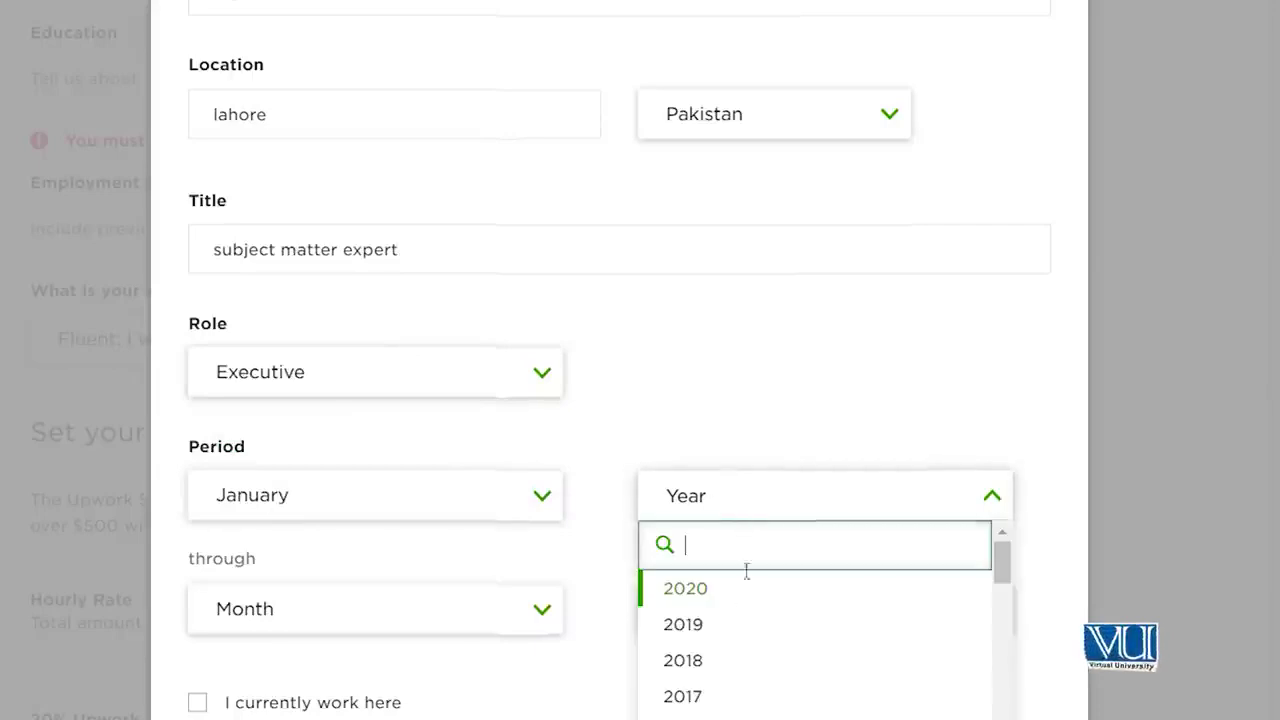
{"action": "left_click", "coordinate": [722, 664]}
{"action": "left_click", "coordinate": [718, 617]}
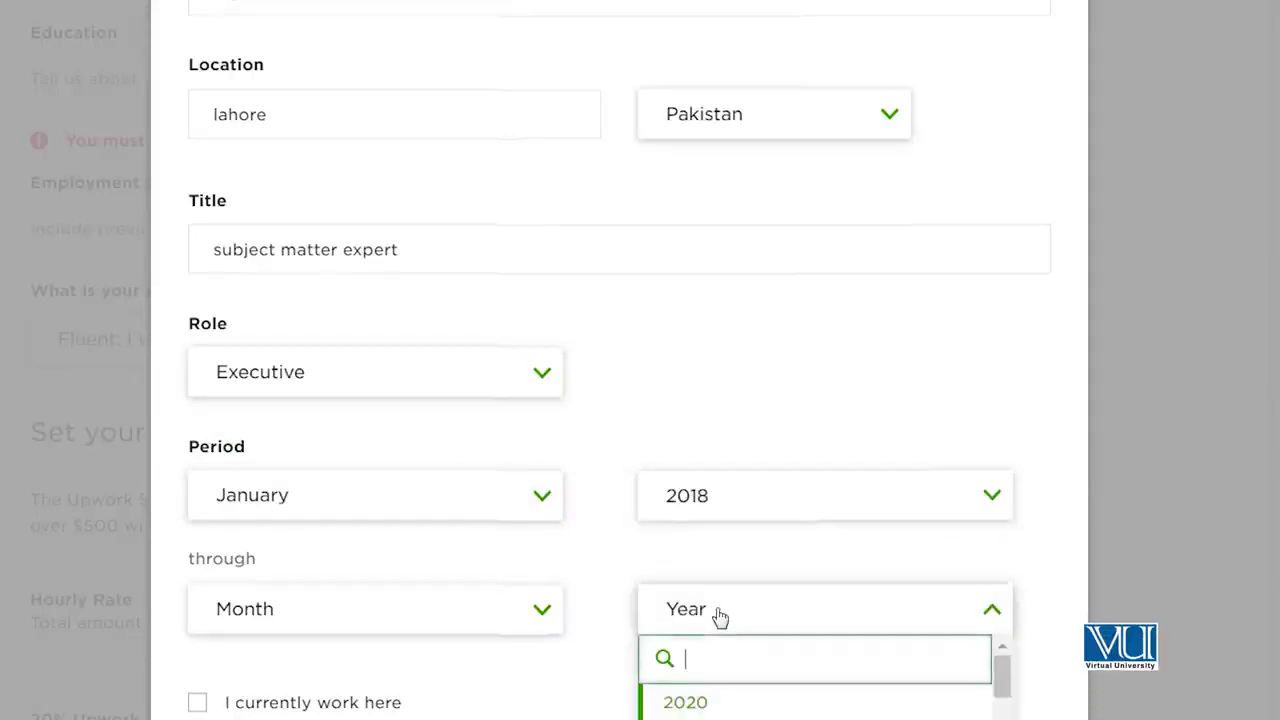
{"action": "left_click", "coordinate": [729, 702]}
{"action": "left_click", "coordinate": [235, 622]}
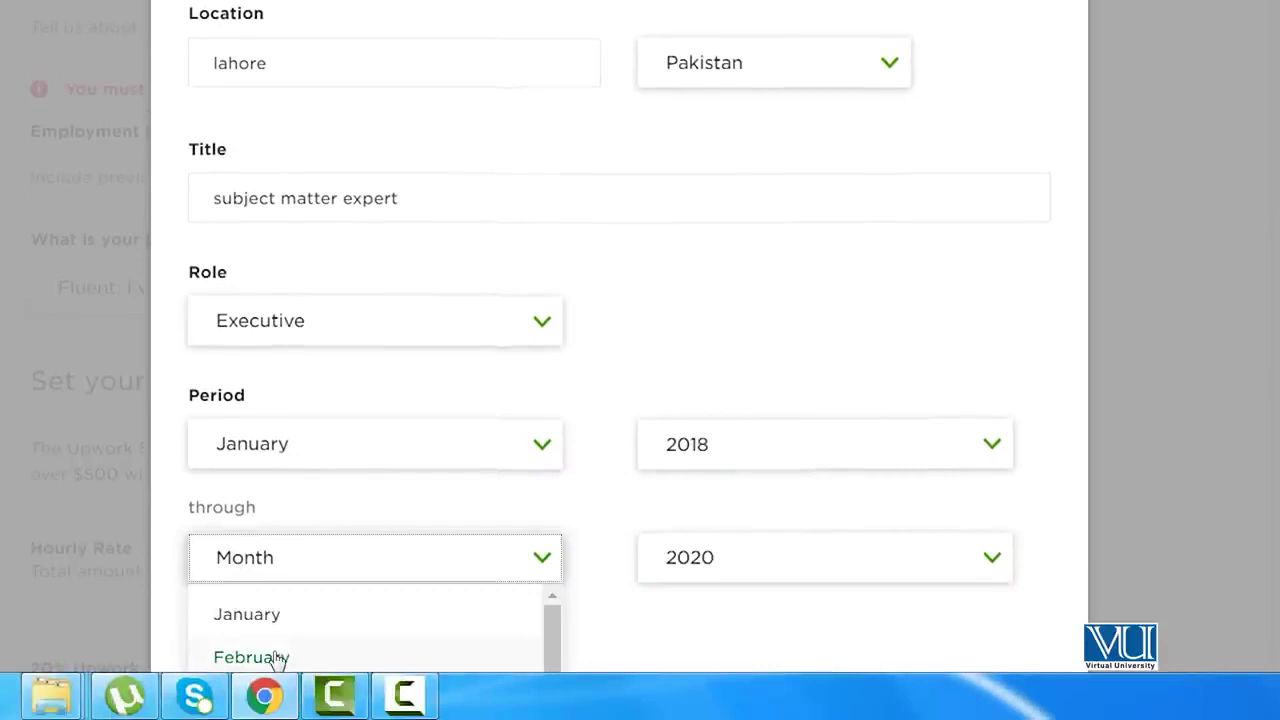
{"action": "left_click", "coordinate": [274, 656]}
{"action": "left_click", "coordinate": [408, 572]}
{"action": "left_click", "coordinate": [372, 614]}
Step: Mark the job as current, describe it as 'still here as lead/head for department', and save
{"action": "scroll", "coordinate": [180, 340], "scroll_direction": "down", "scroll_amount": 3}
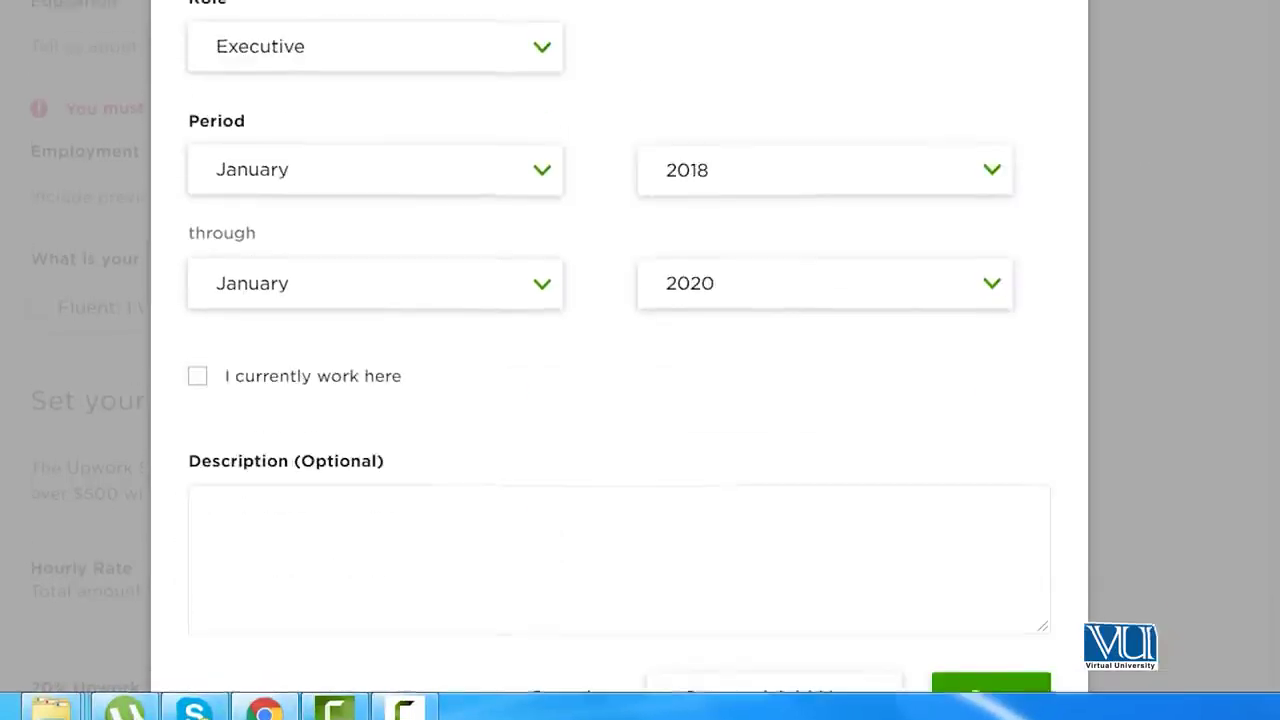
{"action": "left_click", "coordinate": [199, 356]}
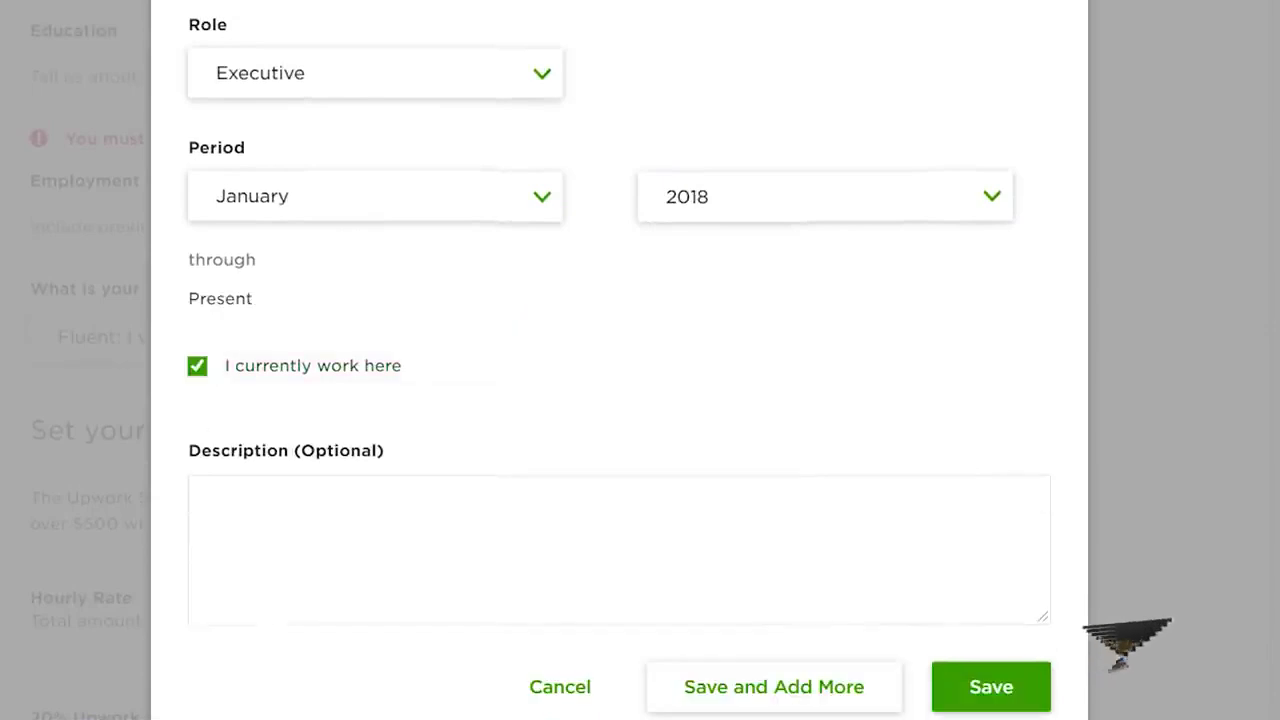
{"action": "left_click", "coordinate": [340, 543]}
{"action": "type", "text": "still "}
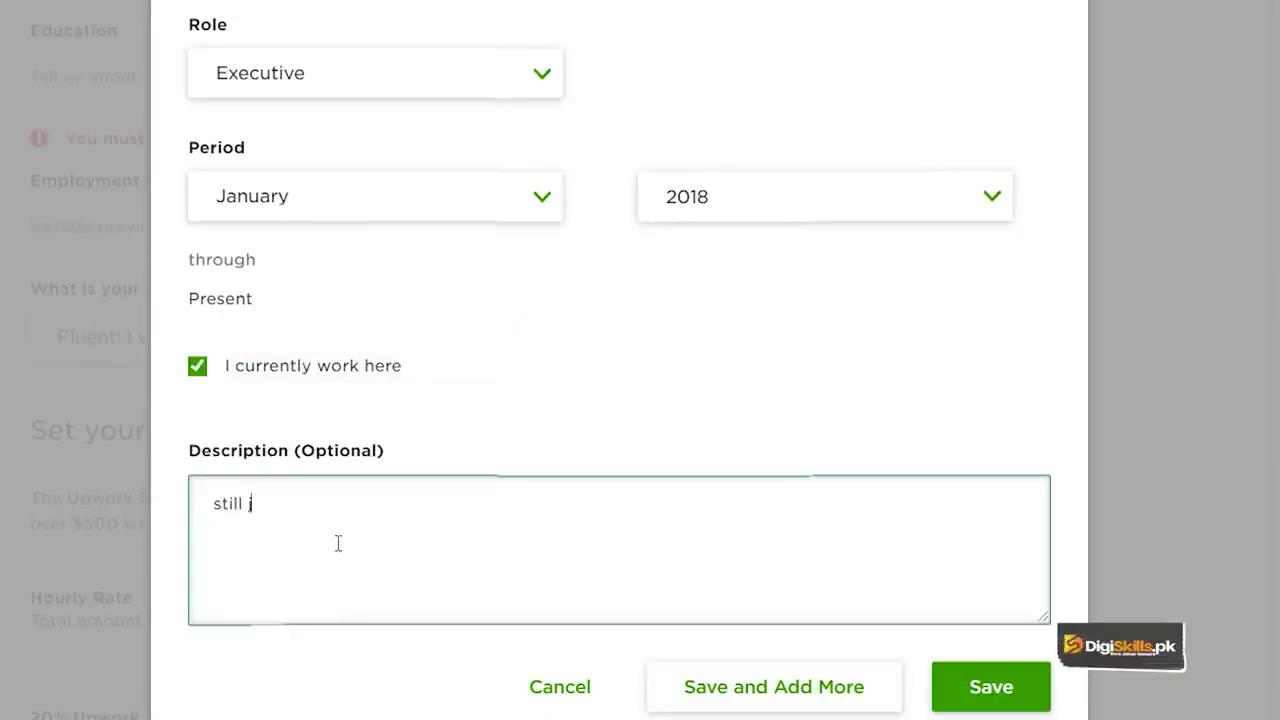
{"action": "type", "text": "here as lead/head fop"}
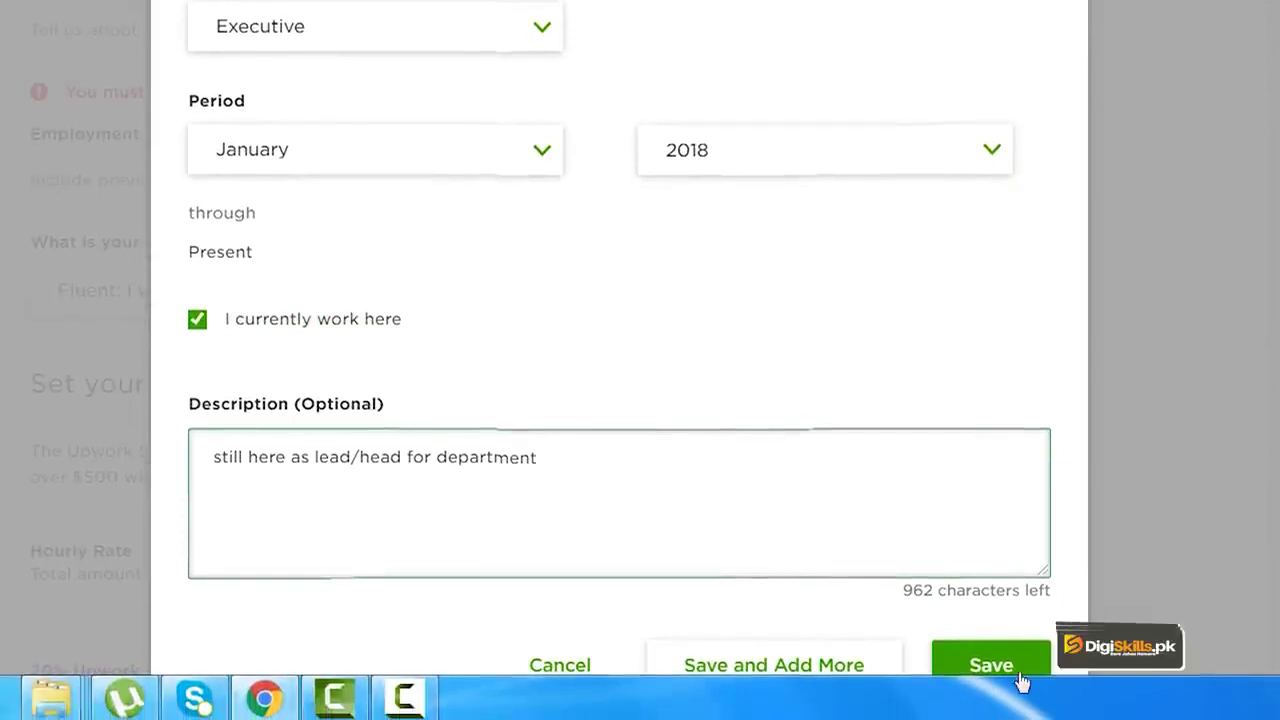
{"action": "left_click", "coordinate": [1021, 680]}
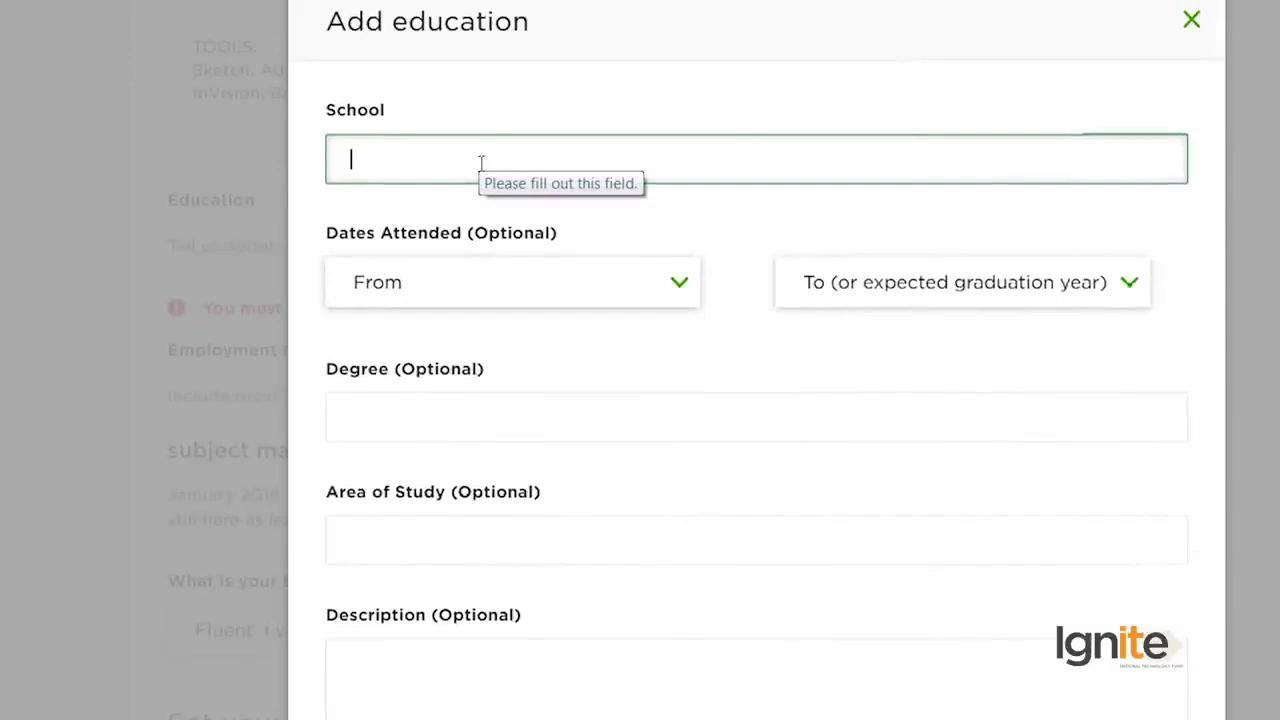
Step: Enter 'mba' as the school and set the attendance years from 1996 to 1998
{"action": "type", "text": "mba"}
{"action": "left_click", "coordinate": [366, 283]}
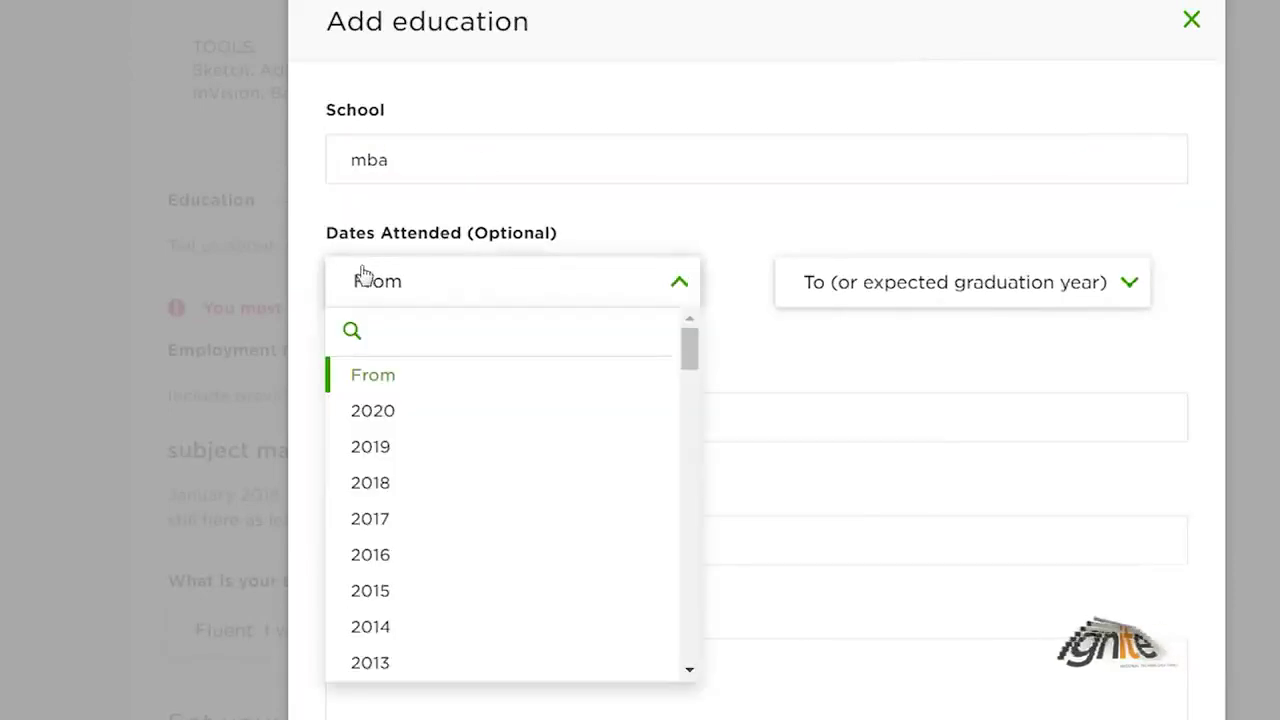
{"action": "scroll", "coordinate": [396, 627], "scroll_direction": "down", "scroll_amount": 8}
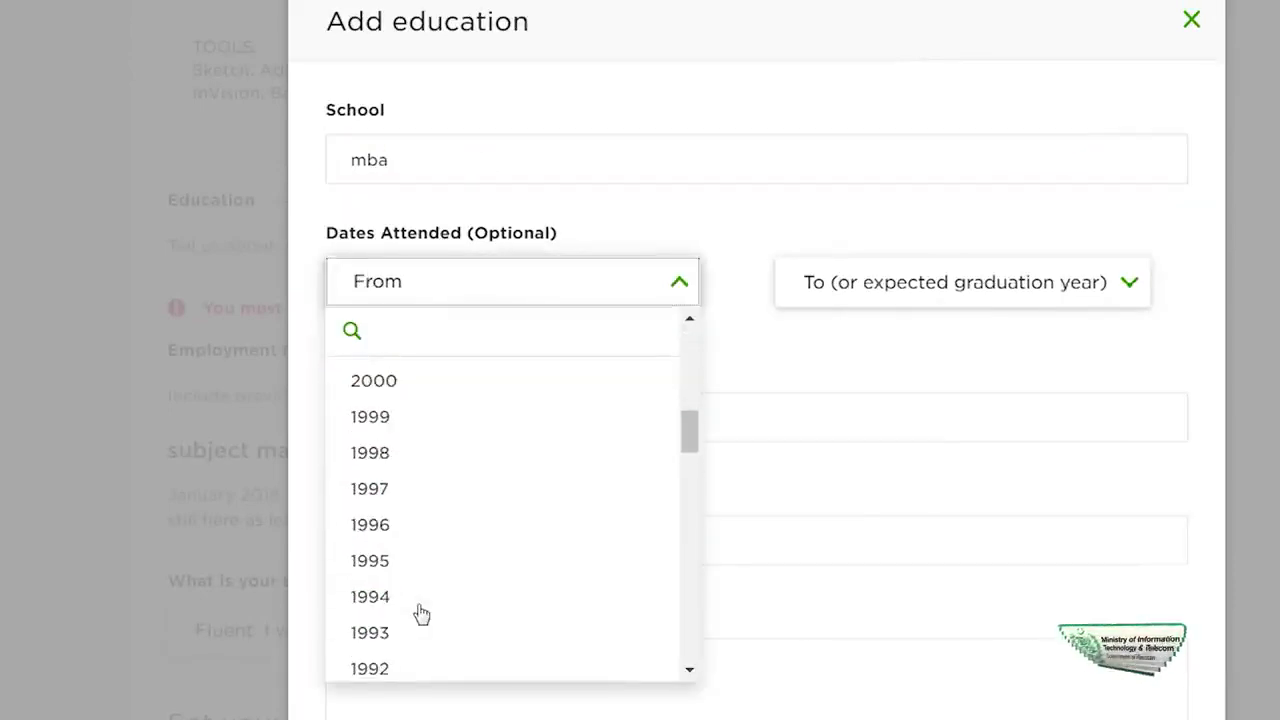
{"action": "left_click", "coordinate": [427, 535]}
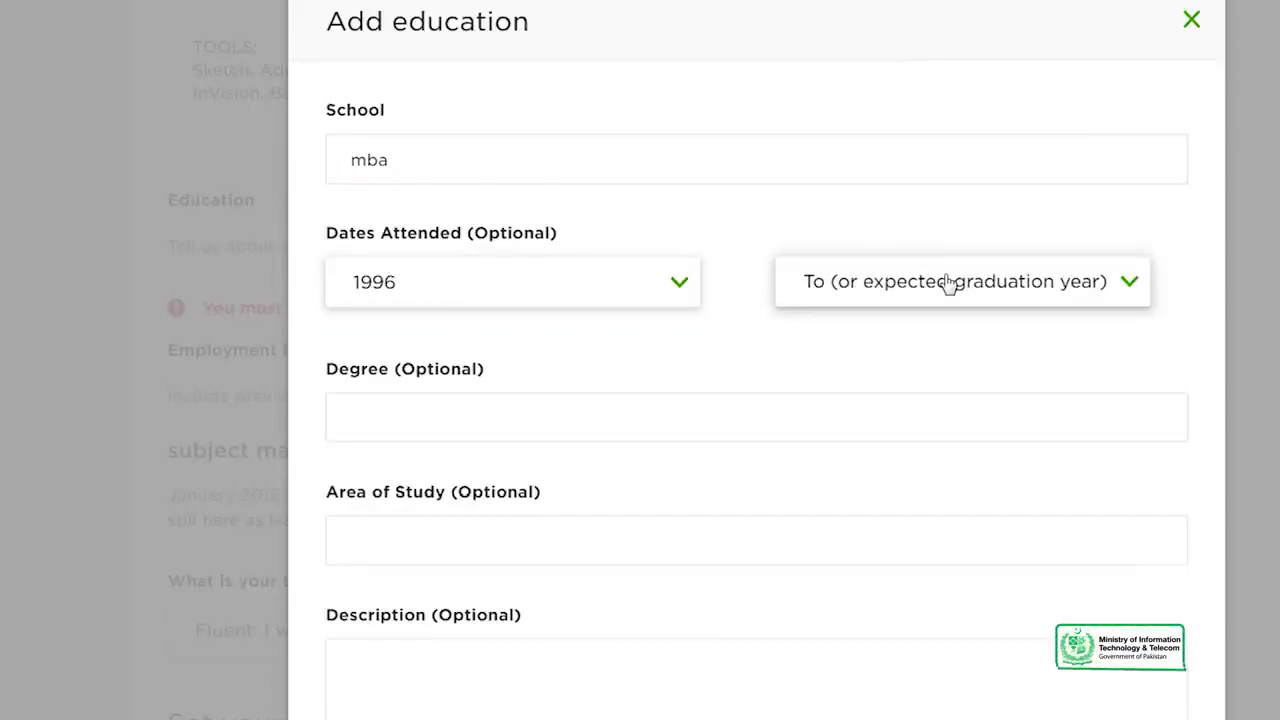
{"action": "left_click", "coordinate": [946, 281]}
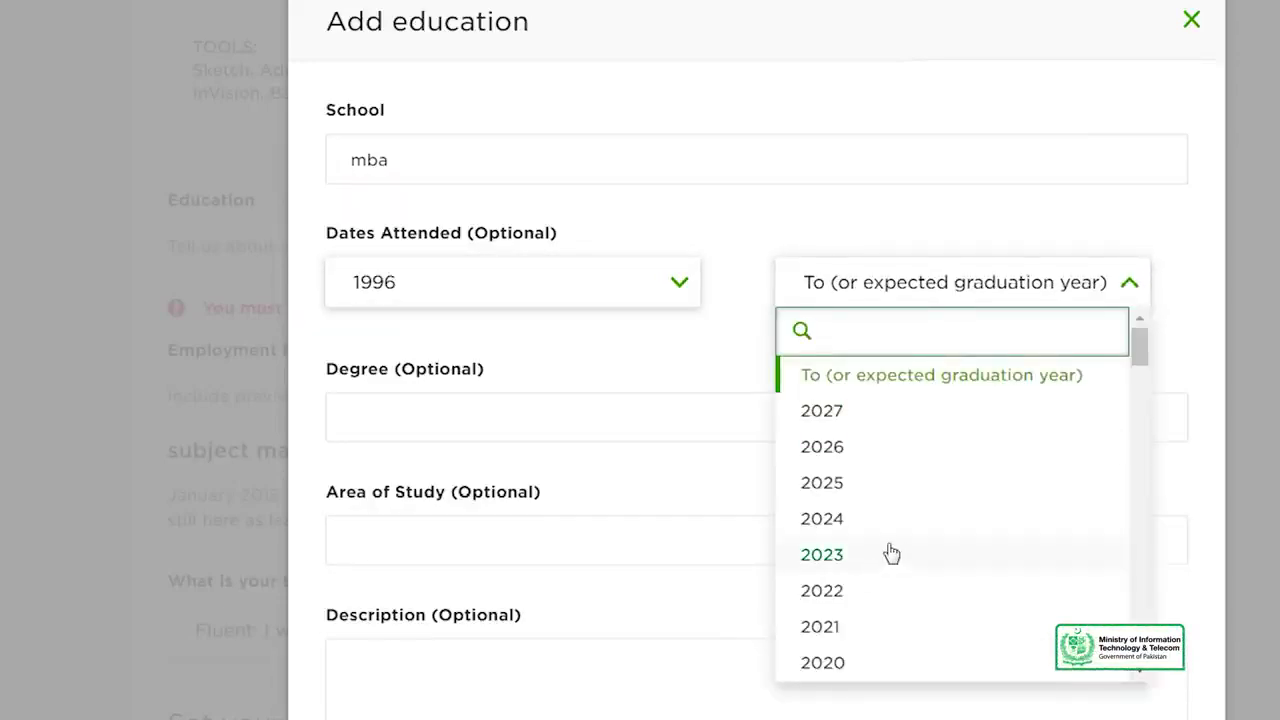
{"action": "scroll", "coordinate": [893, 570], "scroll_direction": "down", "scroll_amount": 5}
{"action": "scroll", "coordinate": [893, 570], "scroll_direction": "down", "scroll_amount": 6}
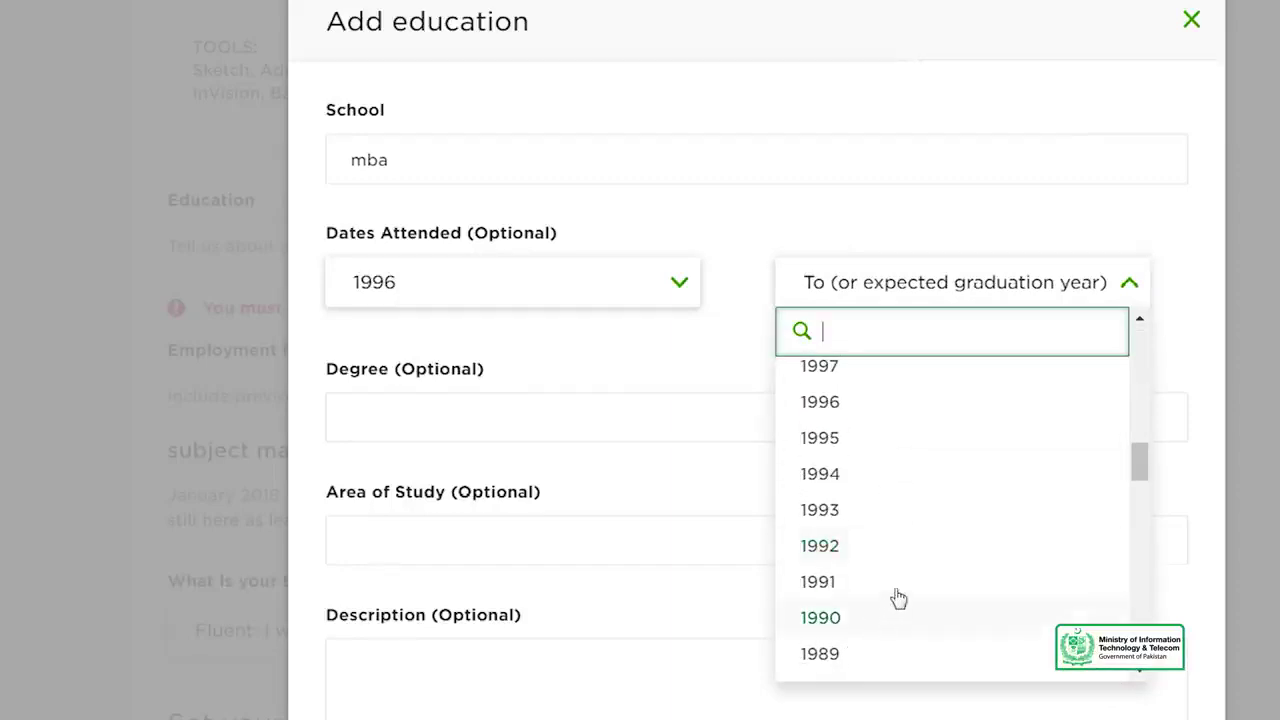
{"action": "scroll", "coordinate": [889, 408], "scroll_direction": "up", "scroll_amount": 1}
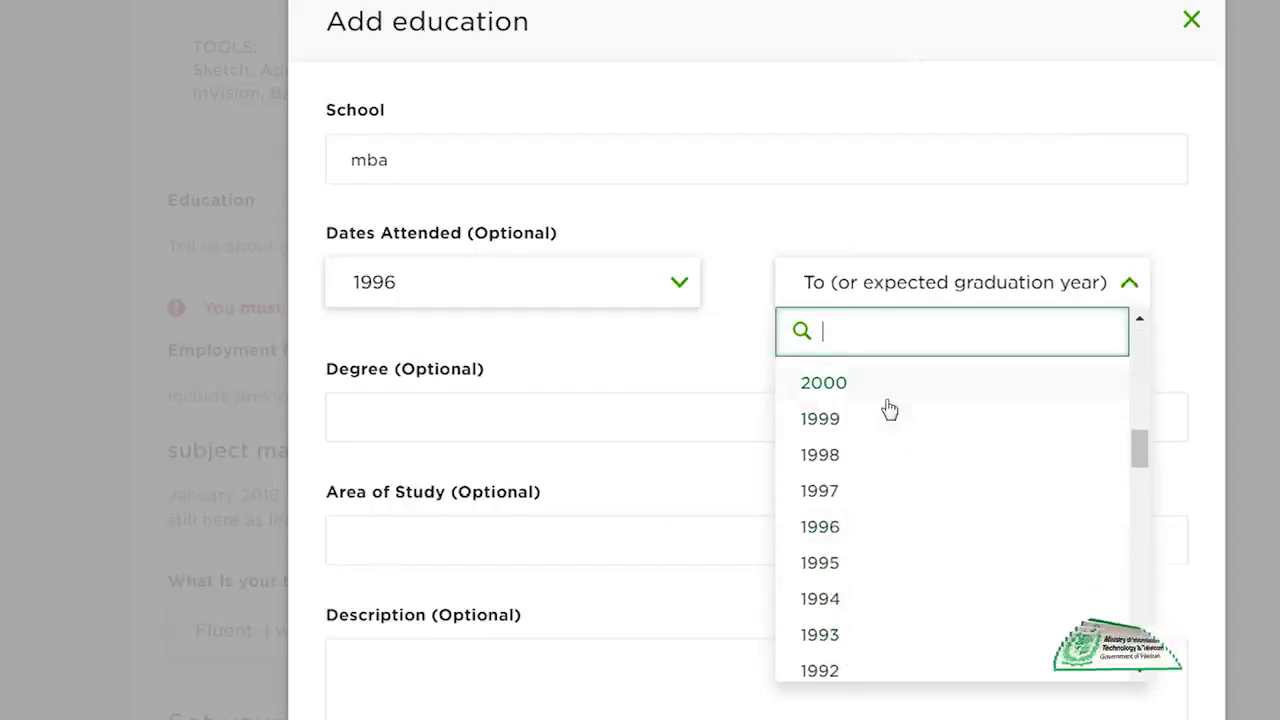
{"action": "left_click", "coordinate": [866, 456]}
Step: Enter degree MBA, area of study Marketing and description 'I am an MBA in marketing', then save
{"action": "left_click", "coordinate": [467, 413]}
{"action": "type", "text": "MBA"}
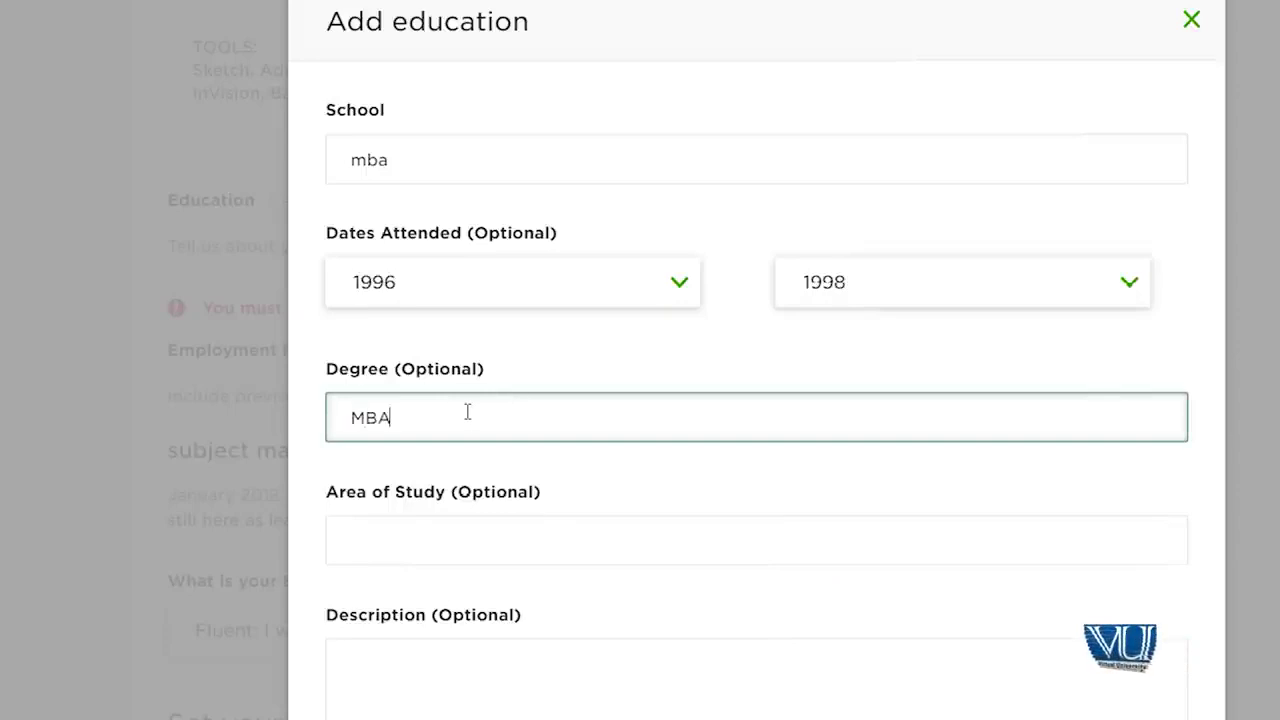
{"action": "left_click", "coordinate": [477, 534]}
{"action": "type", "text": "Marketing"}
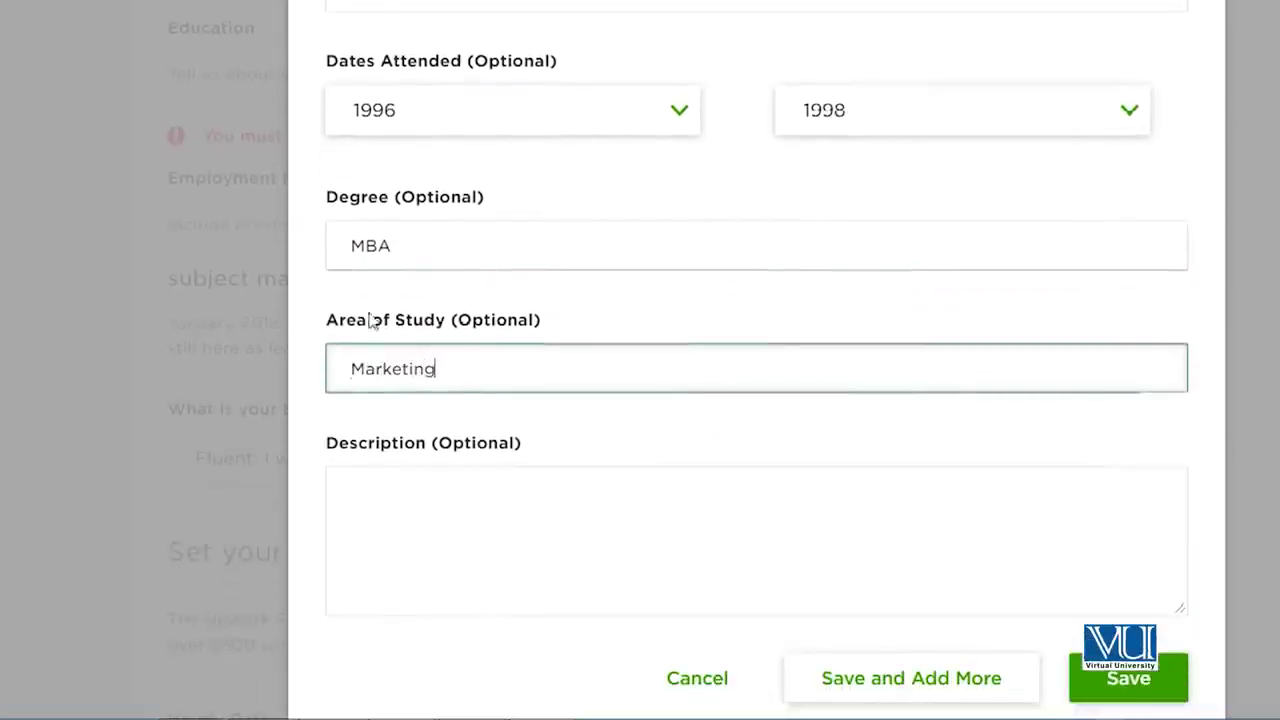
{"action": "left_click", "coordinate": [389, 496]}
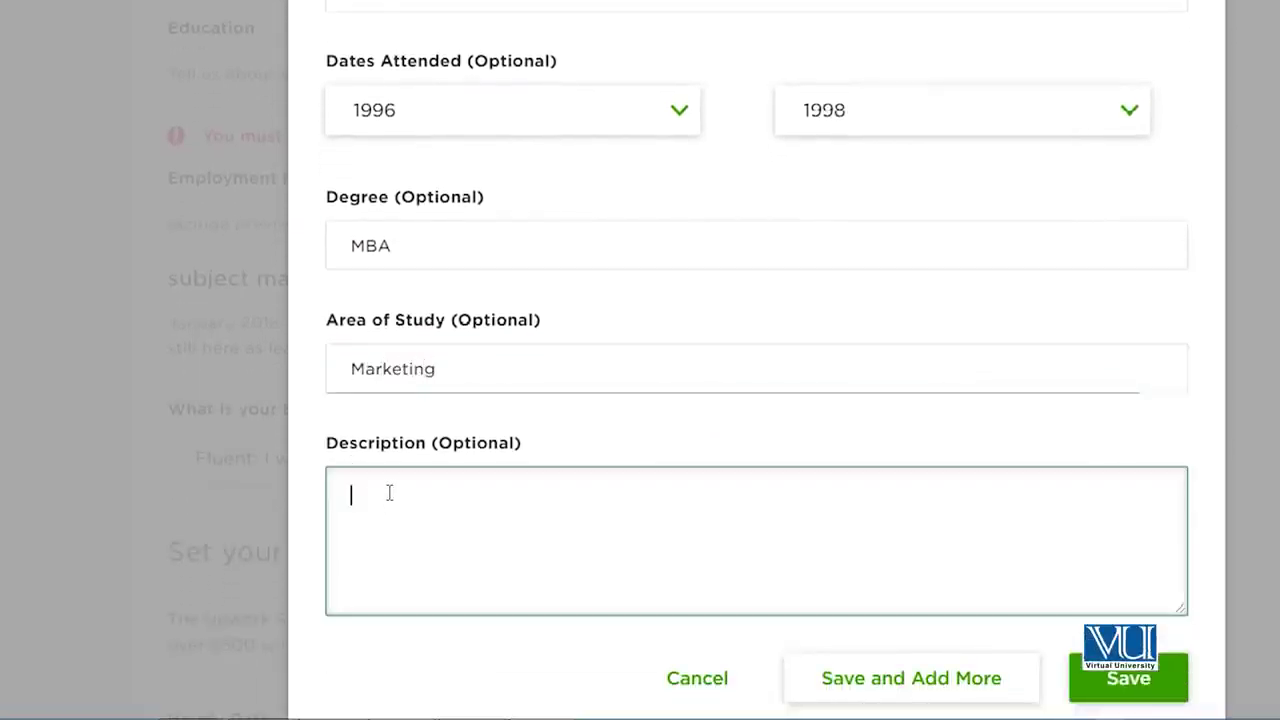
{"action": "type", "text": "I am an MBA in marketing"}
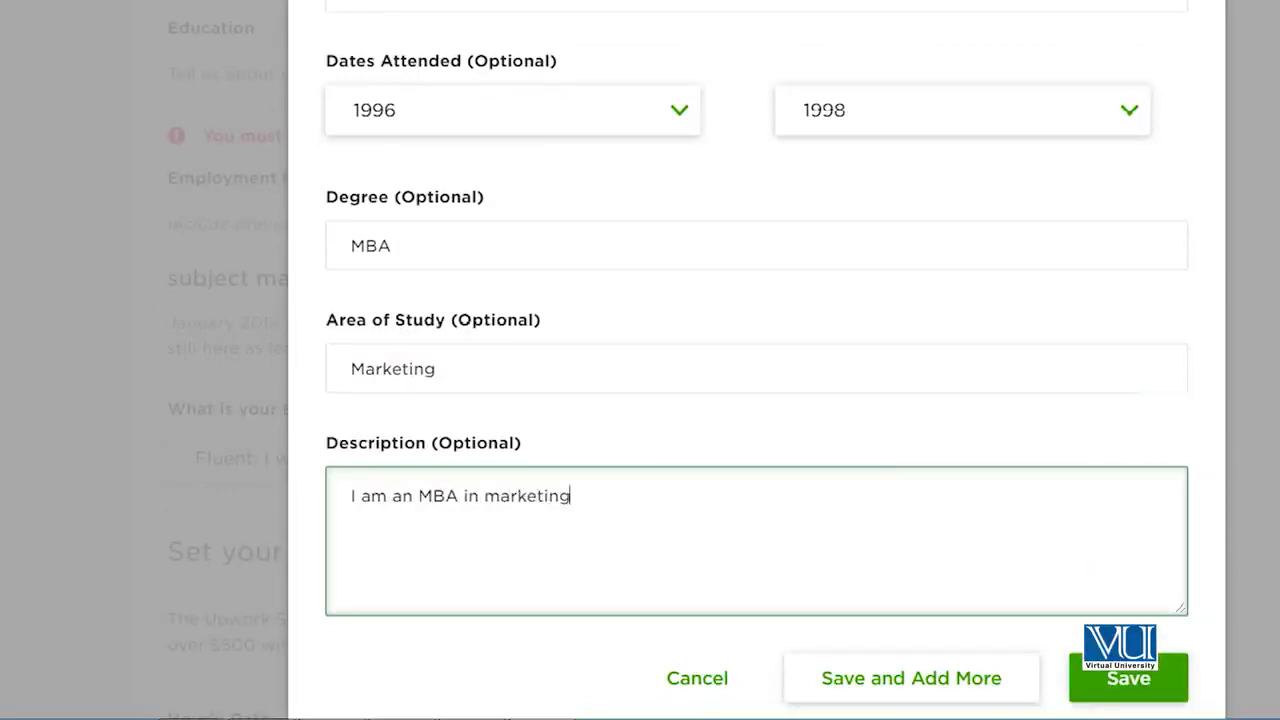
{"action": "scroll", "coordinate": [1200, 651], "scroll_direction": "down", "scroll_amount": 1}
{"action": "left_click", "coordinate": [1150, 648]}
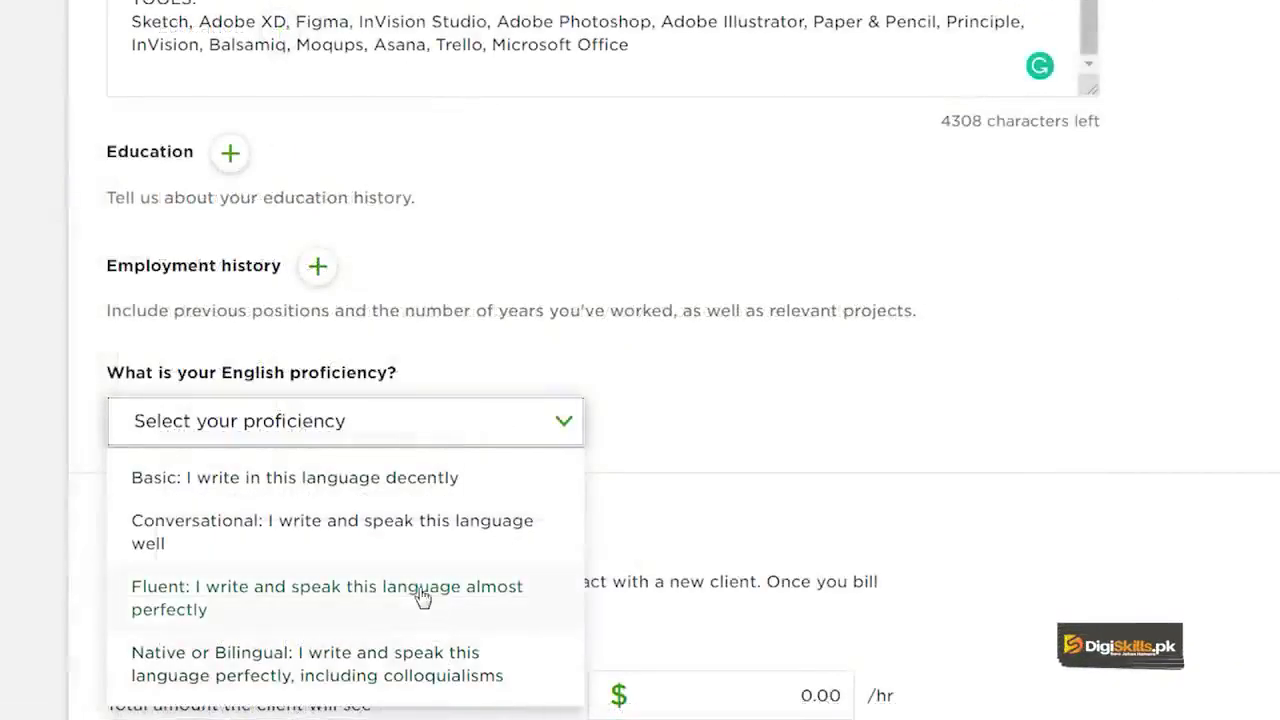
Step: Keep English at Fluent, set the hourly rate to $20.00, and choose 'As needed - open to offers' availability
{"action": "left_click", "coordinate": [422, 597]}
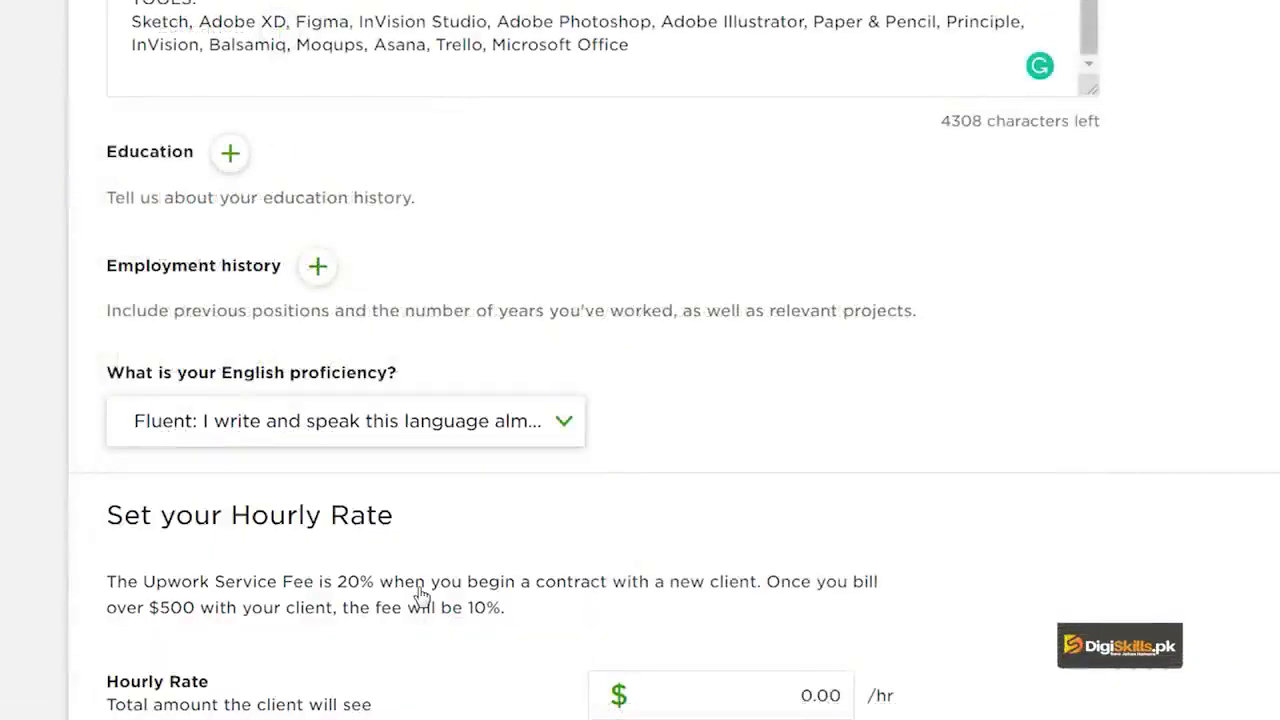
{"action": "scroll", "coordinate": [734, 346], "scroll_direction": "down", "scroll_amount": 4}
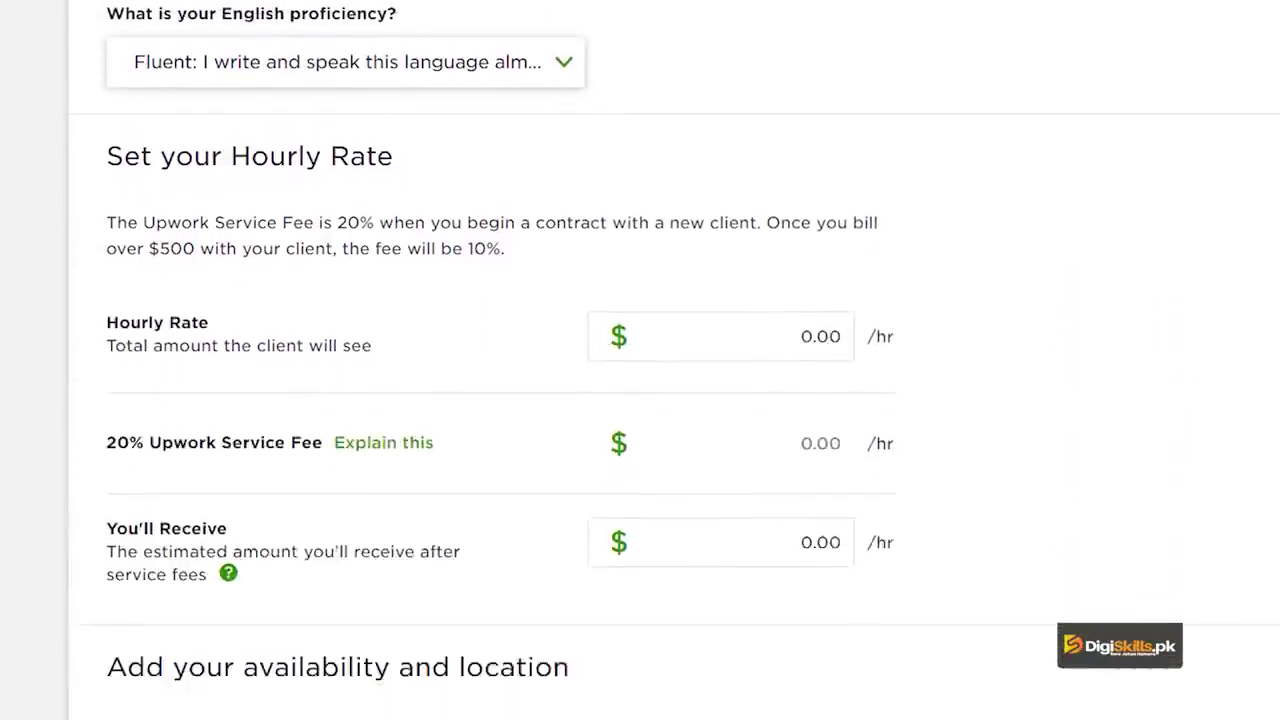
{"action": "left_click", "coordinate": [742, 335]}
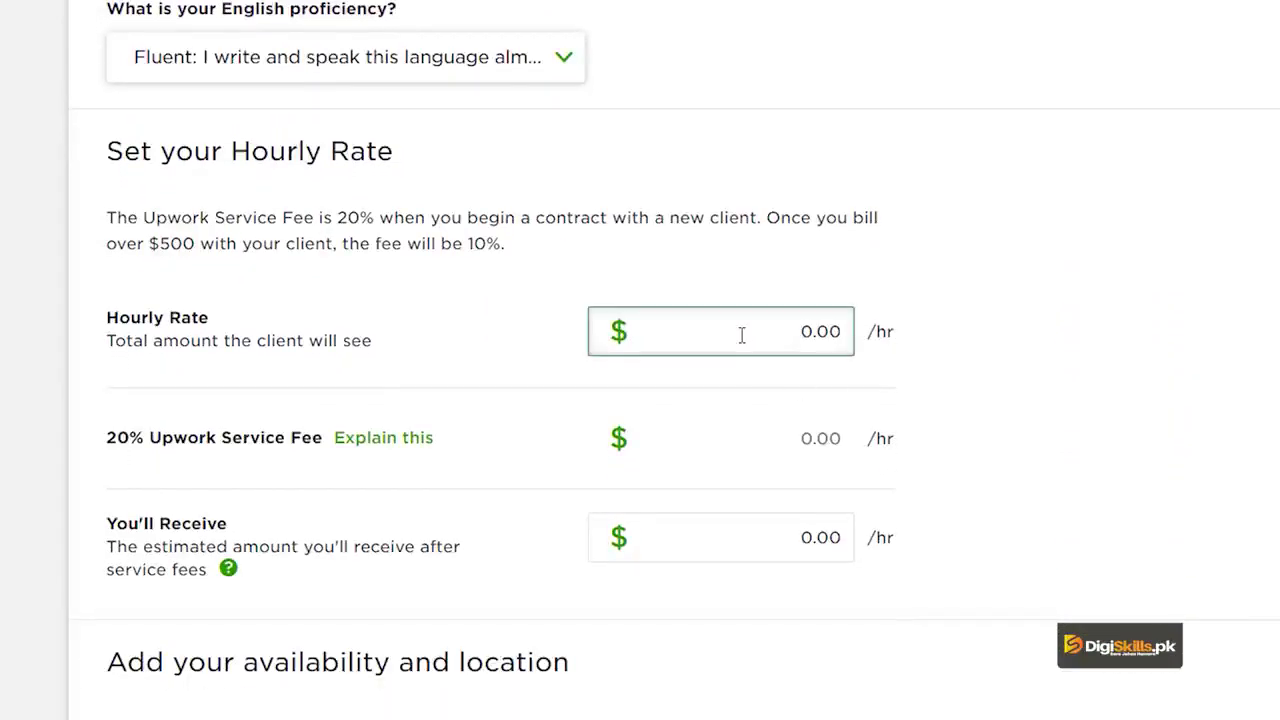
{"action": "double_click", "coordinate": [742, 335]}
{"action": "type", "text": "20"}
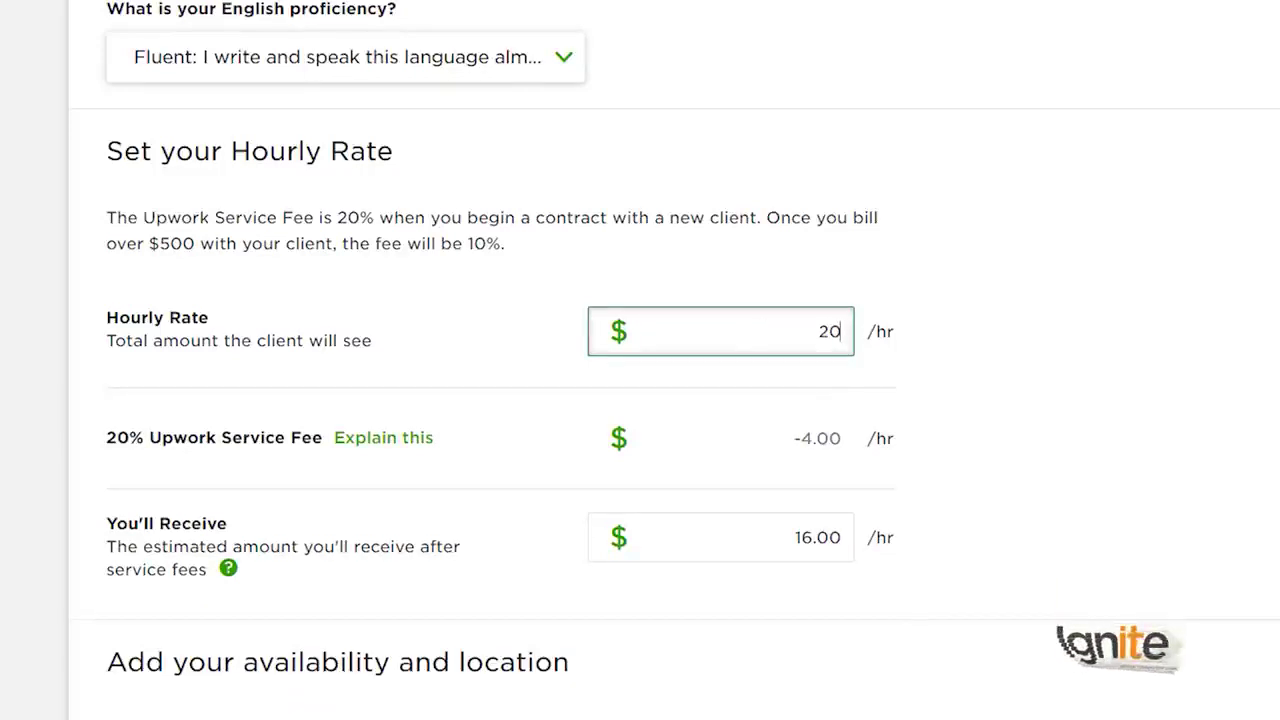
{"action": "scroll", "coordinate": [640, 360], "scroll_direction": "down", "scroll_amount": 3}
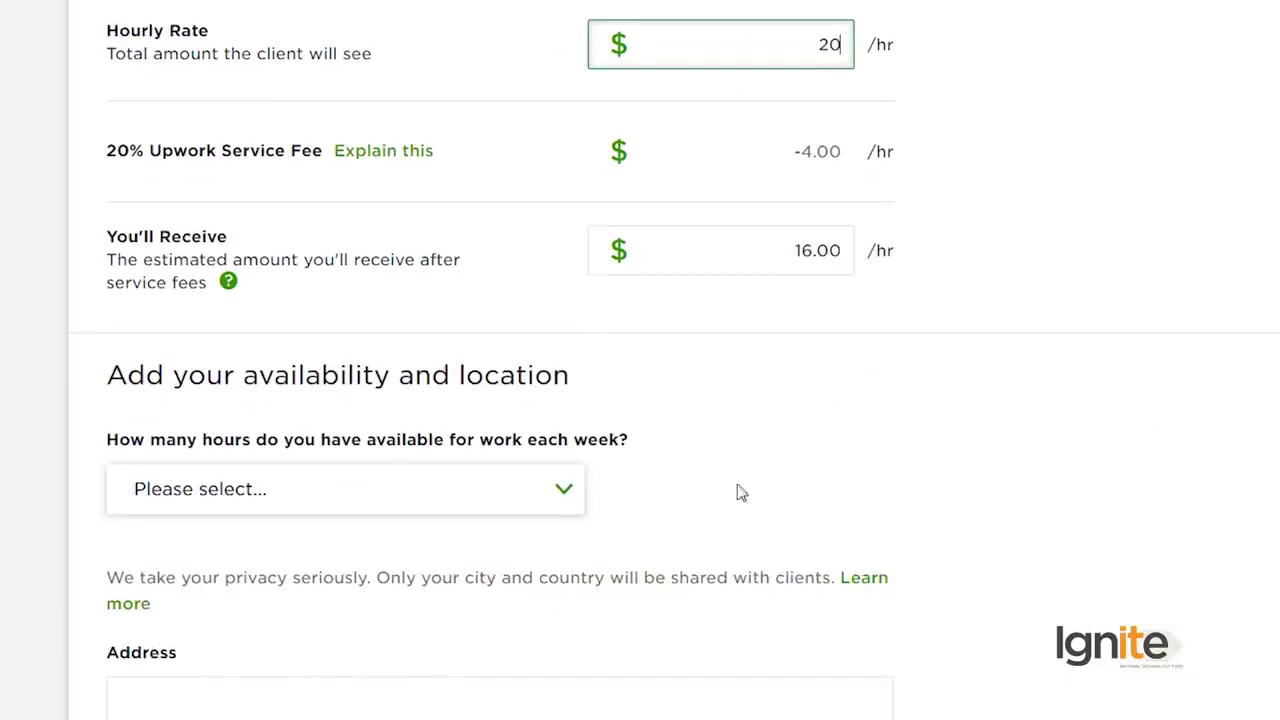
{"action": "left_click", "coordinate": [503, 508]}
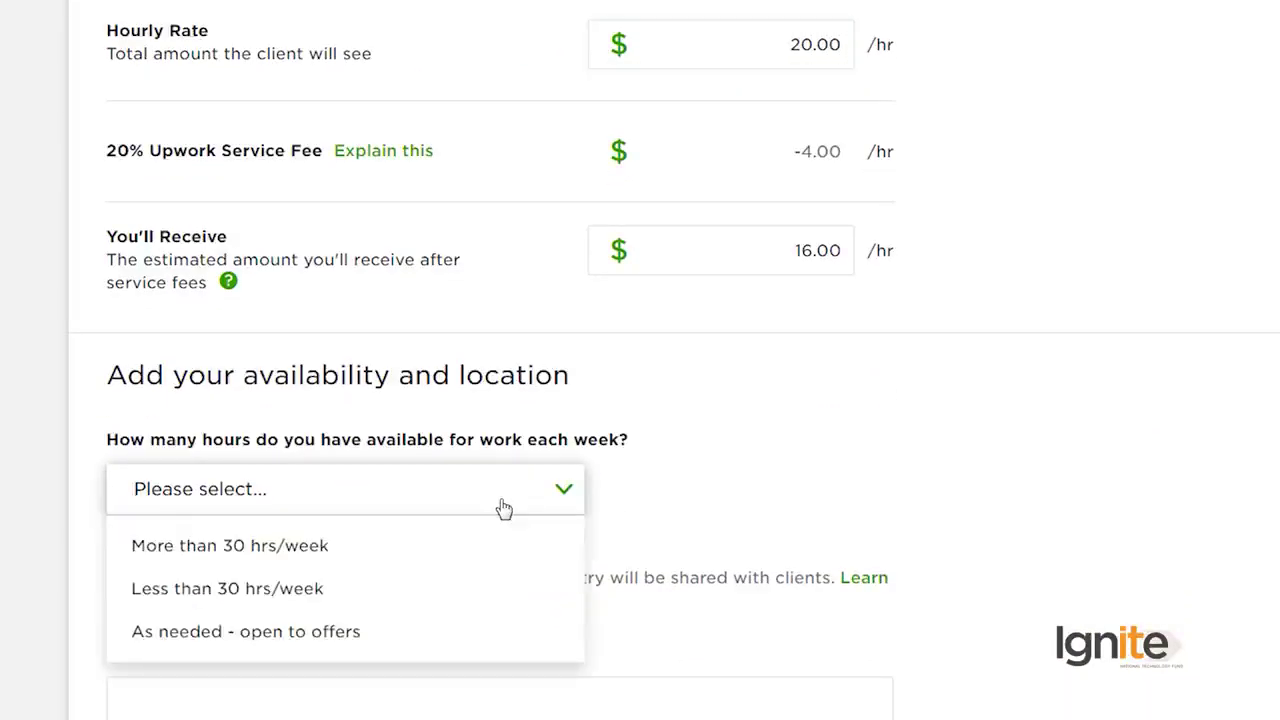
{"action": "left_click", "coordinate": [438, 646]}
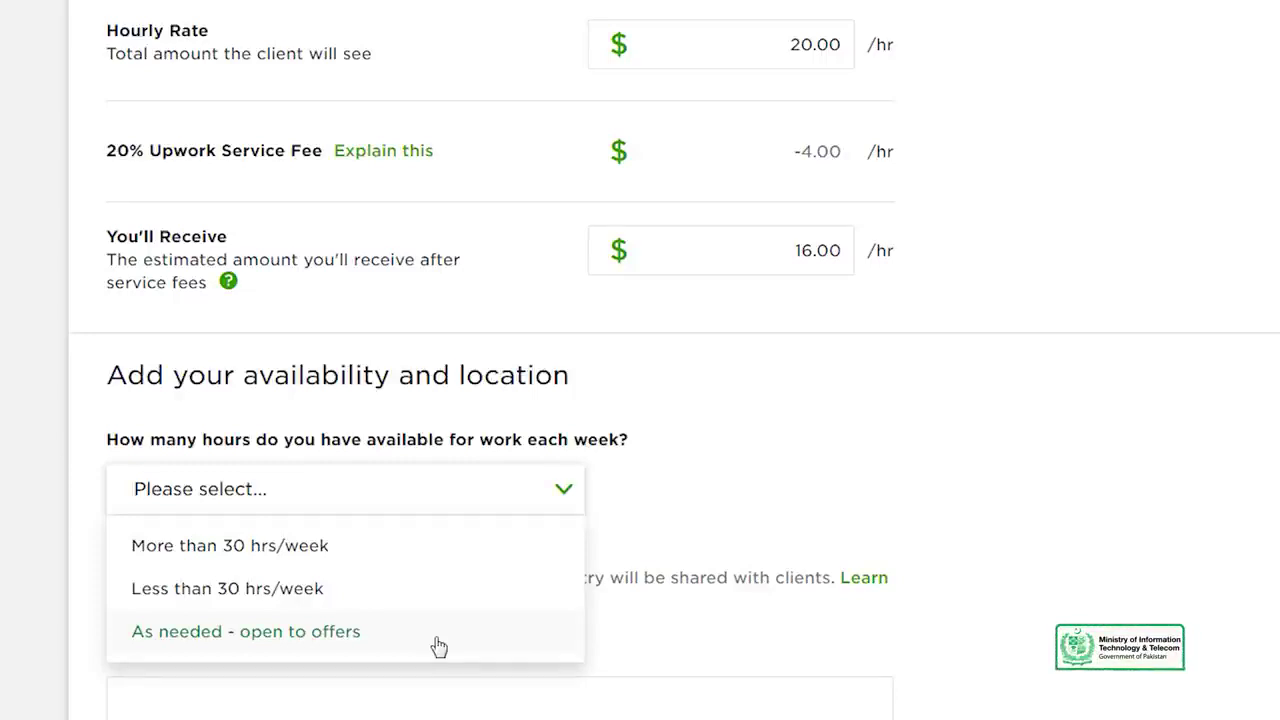
{"action": "left_click", "coordinate": [438, 646]}
Step: Set the city to Islamabad, IS, PK and the postal code to 46000
{"action": "scroll", "coordinate": [640, 360], "scroll_direction": "down", "scroll_amount": 3}
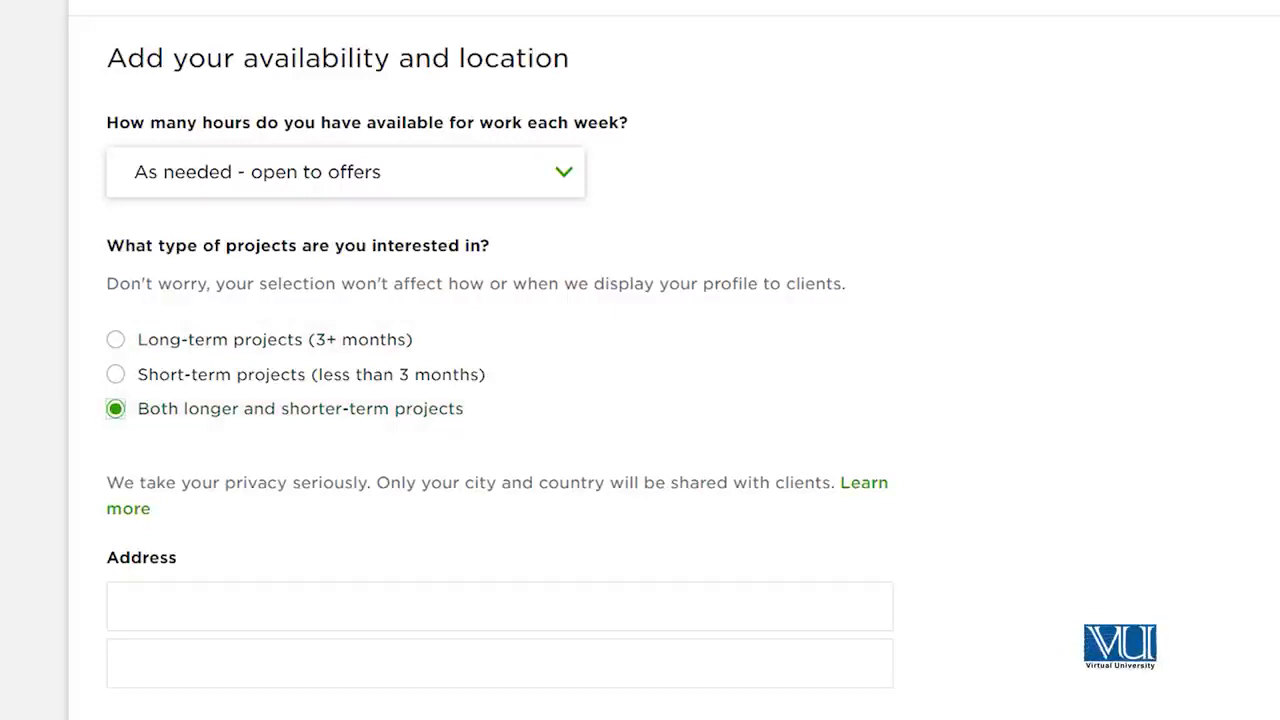
{"action": "scroll", "coordinate": [640, 400], "scroll_direction": "down", "scroll_amount": 5}
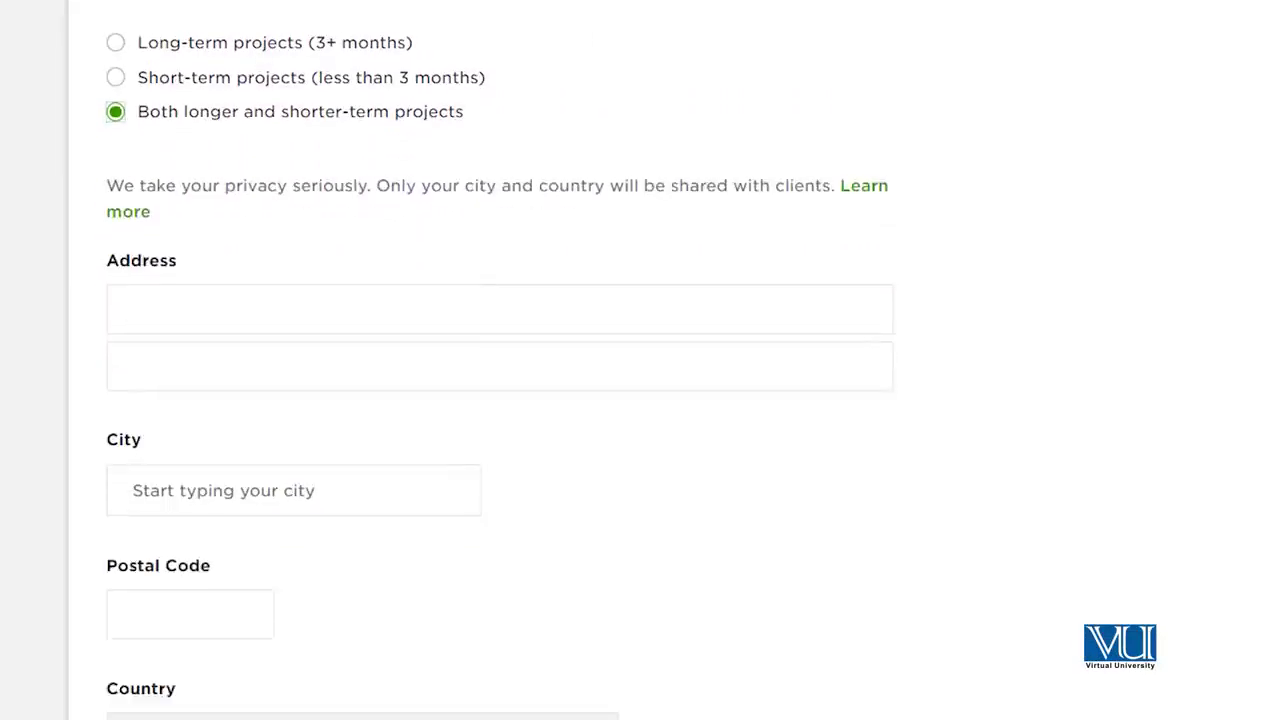
{"action": "scroll", "coordinate": [640, 400], "scroll_direction": "up", "scroll_amount": 1}
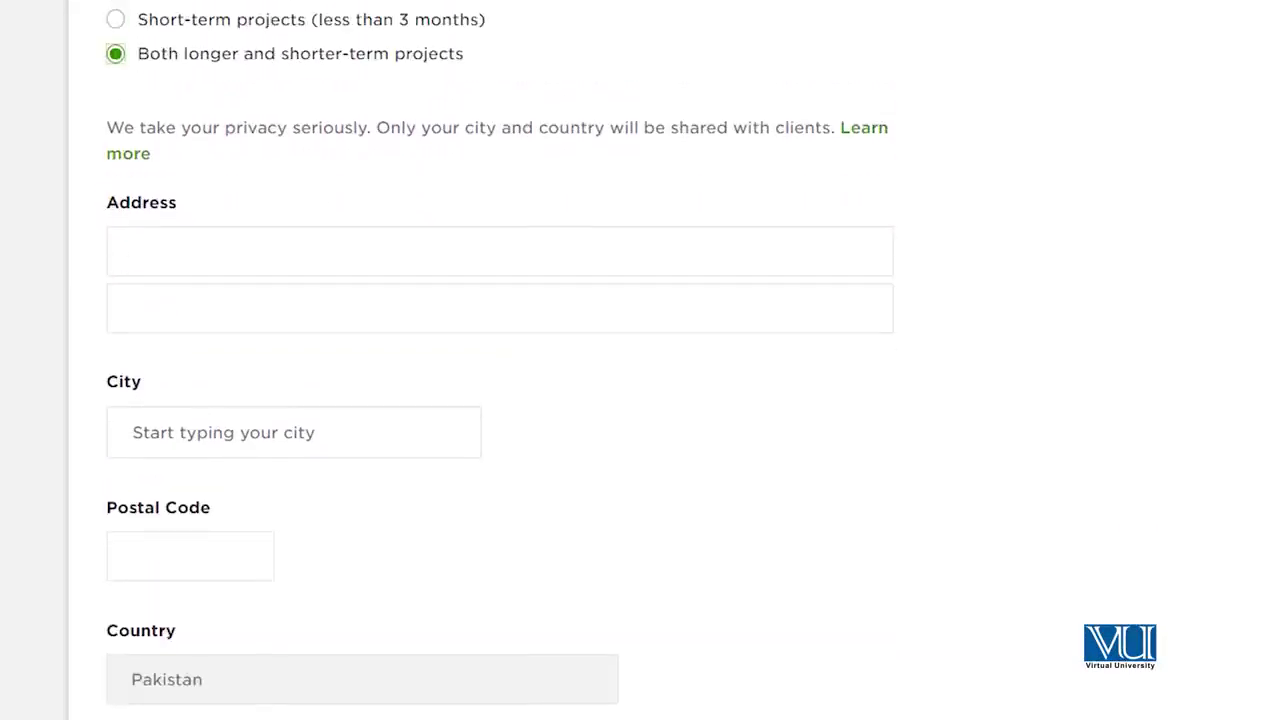
{"action": "left_click", "coordinate": [258, 430]}
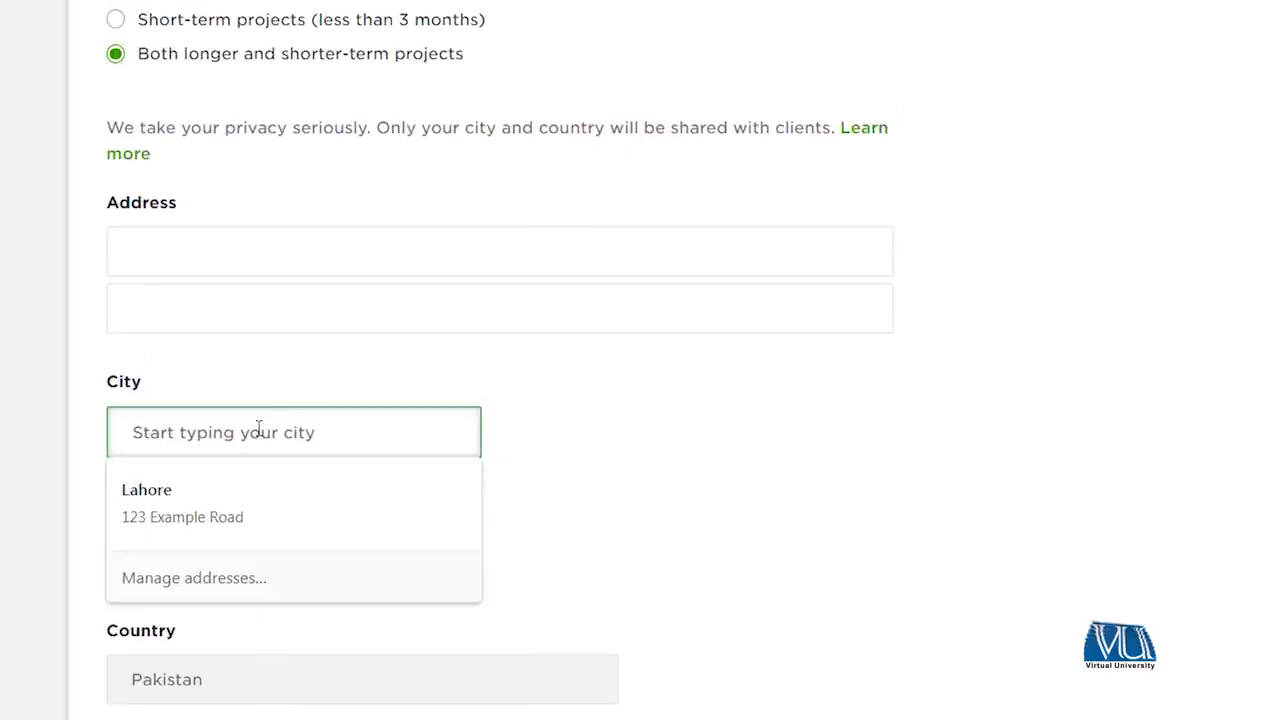
{"action": "type", "text": "Isla"}
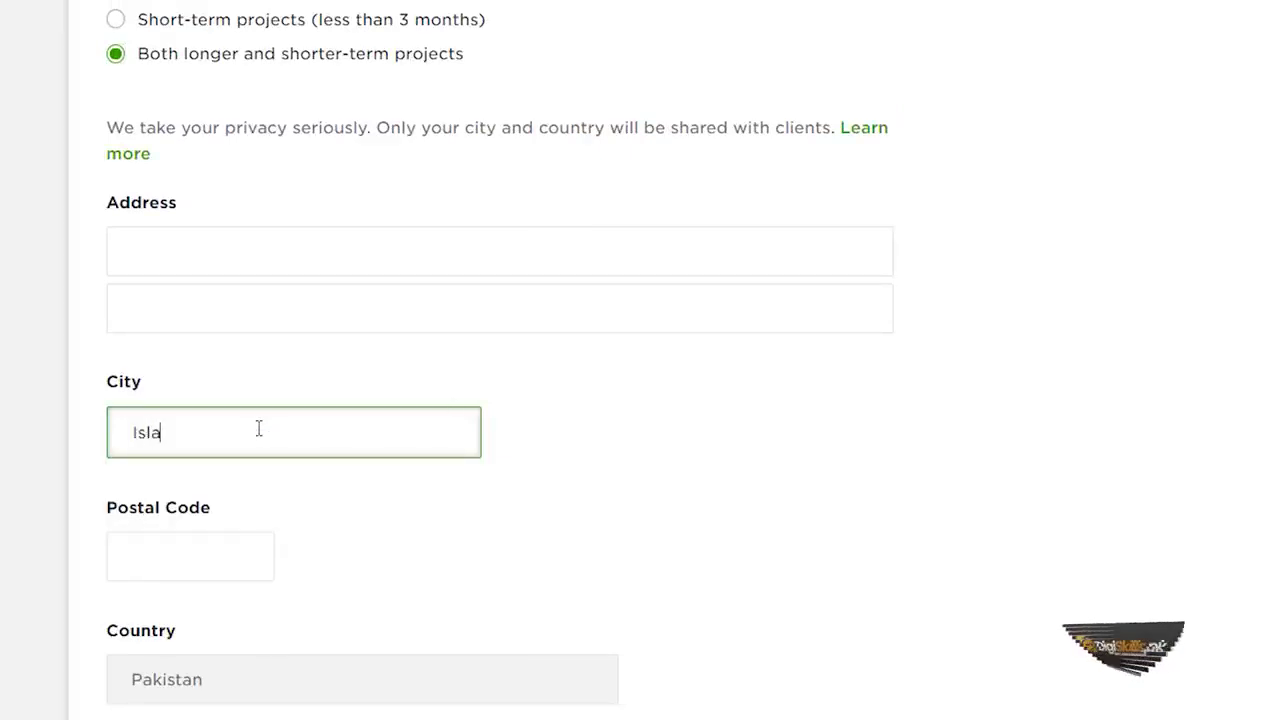
{"action": "type", "text": "mabad"}
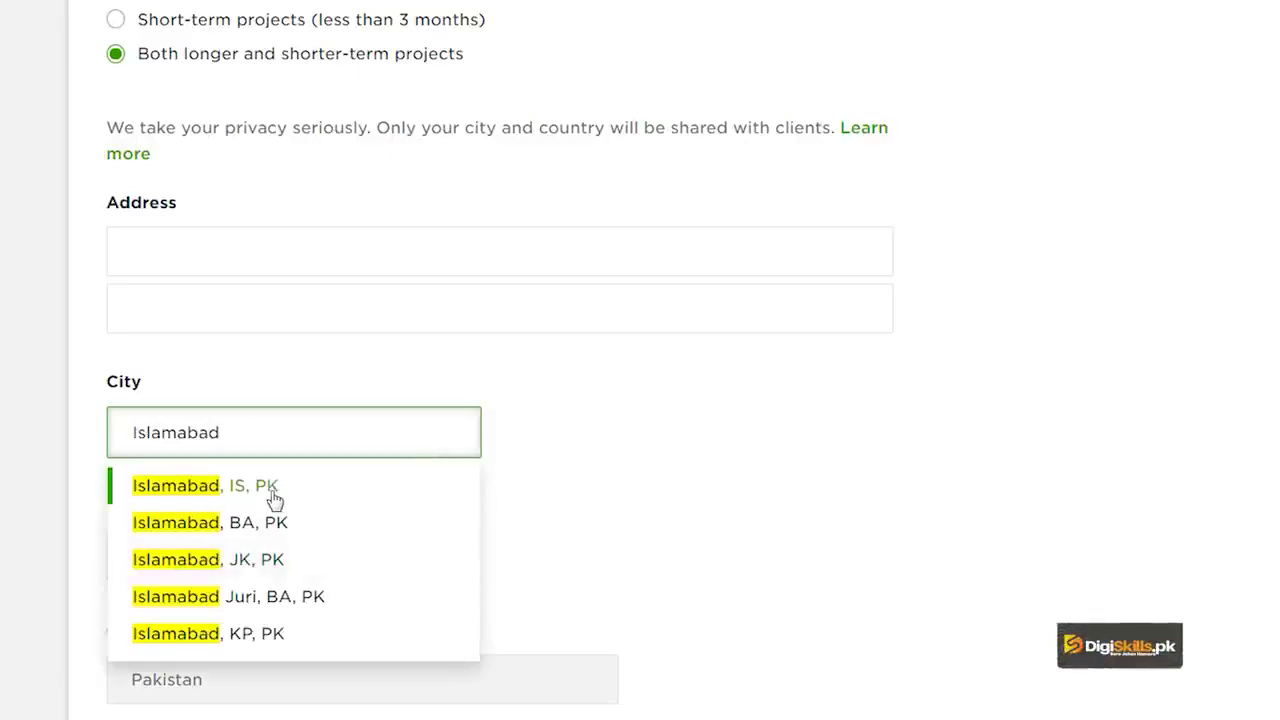
{"action": "left_click", "coordinate": [275, 499]}
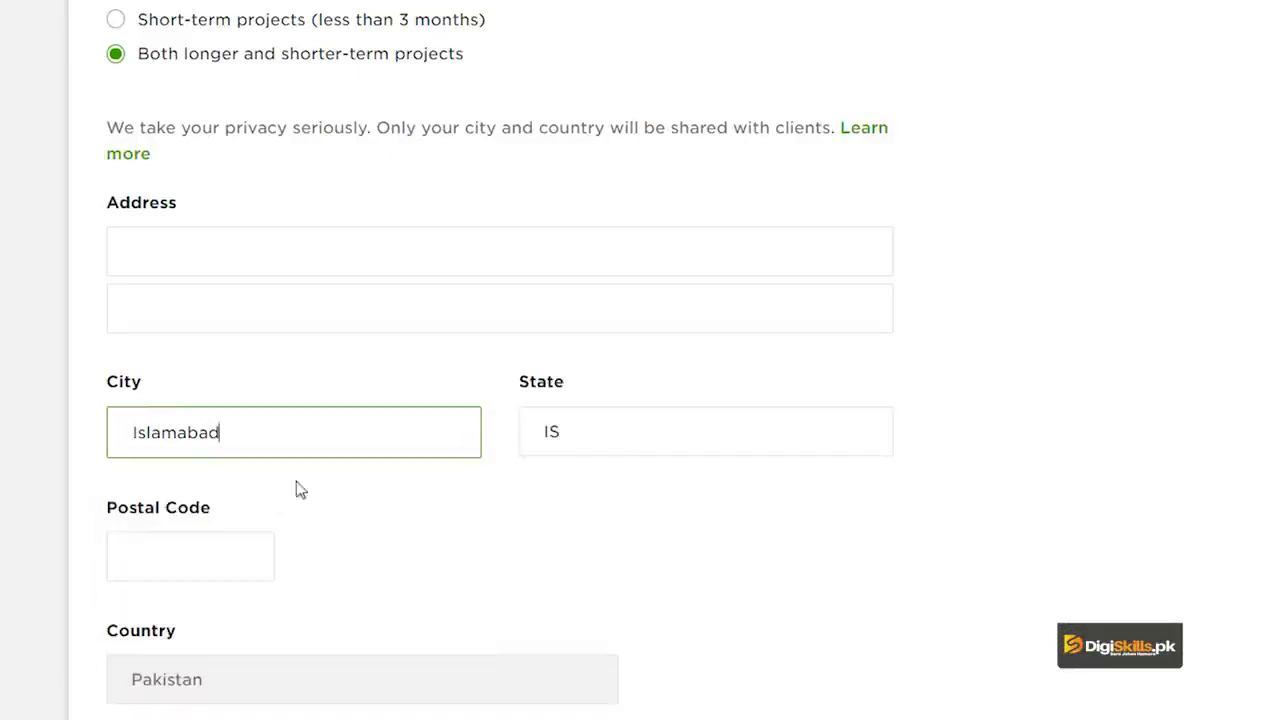
{"action": "left_click", "coordinate": [704, 432]}
{"action": "left_click", "coordinate": [191, 550]}
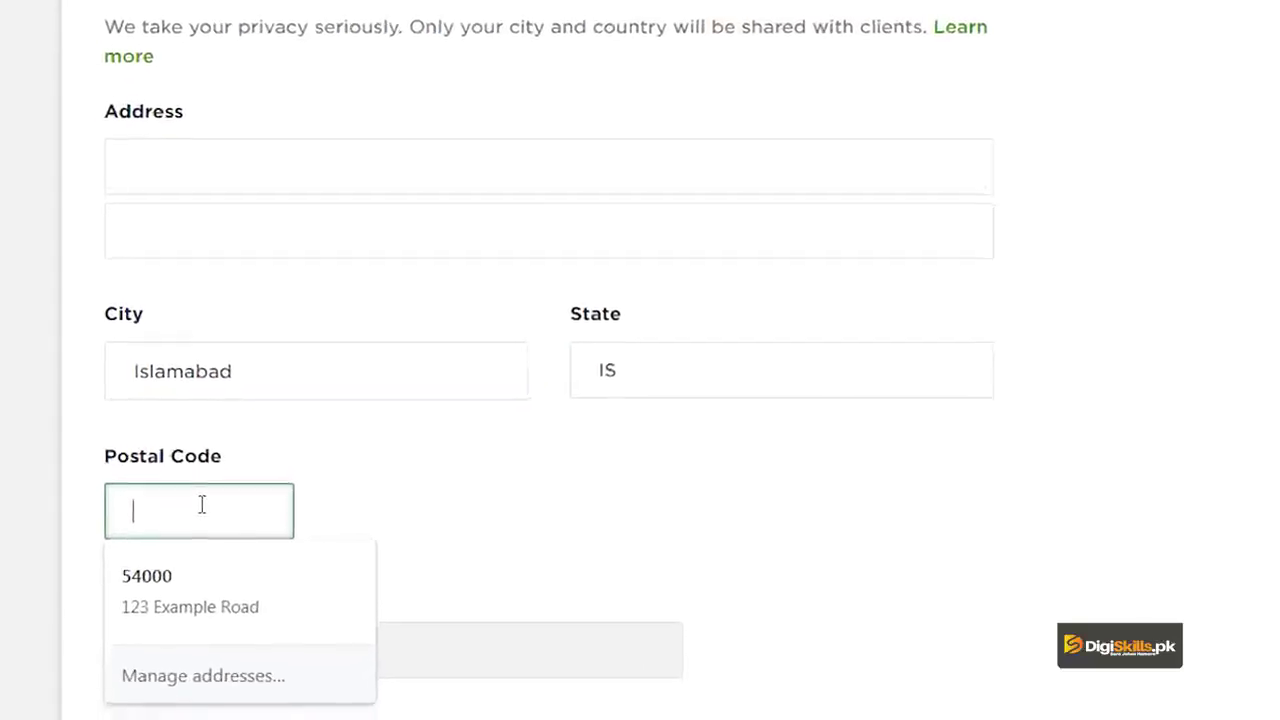
{"action": "type", "text": "4"}
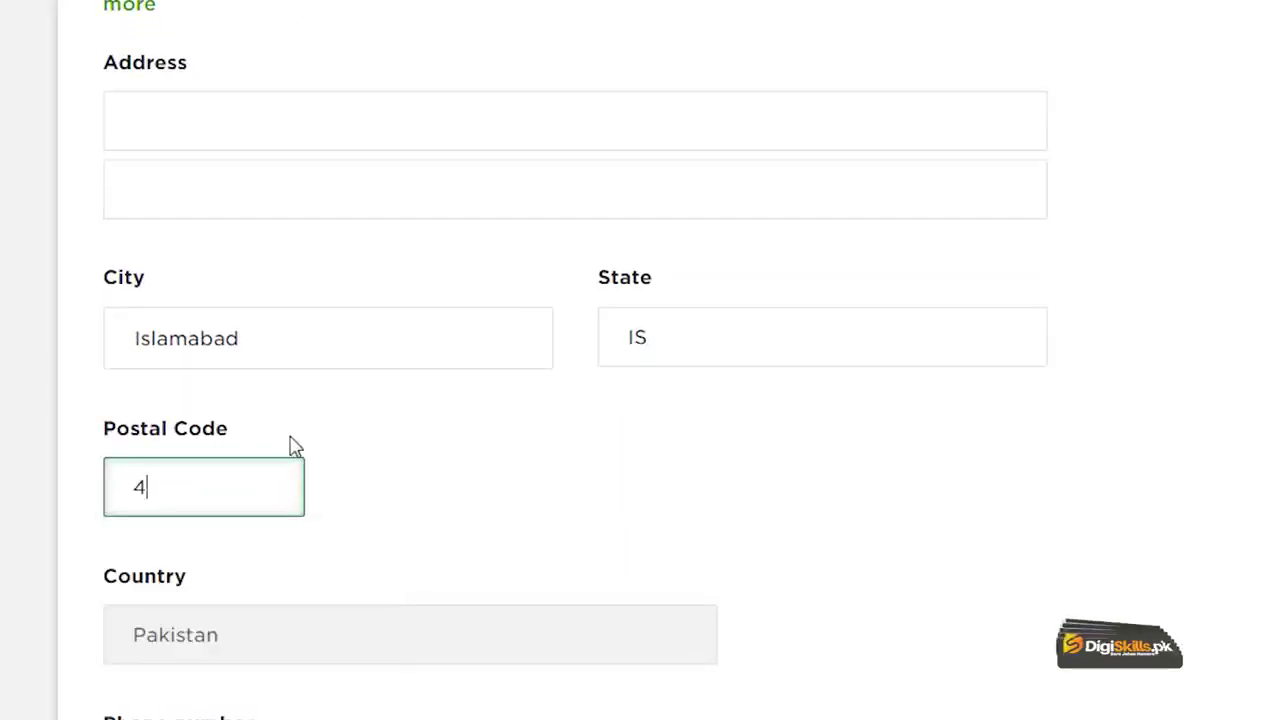
{"action": "type", "text": "6000"}
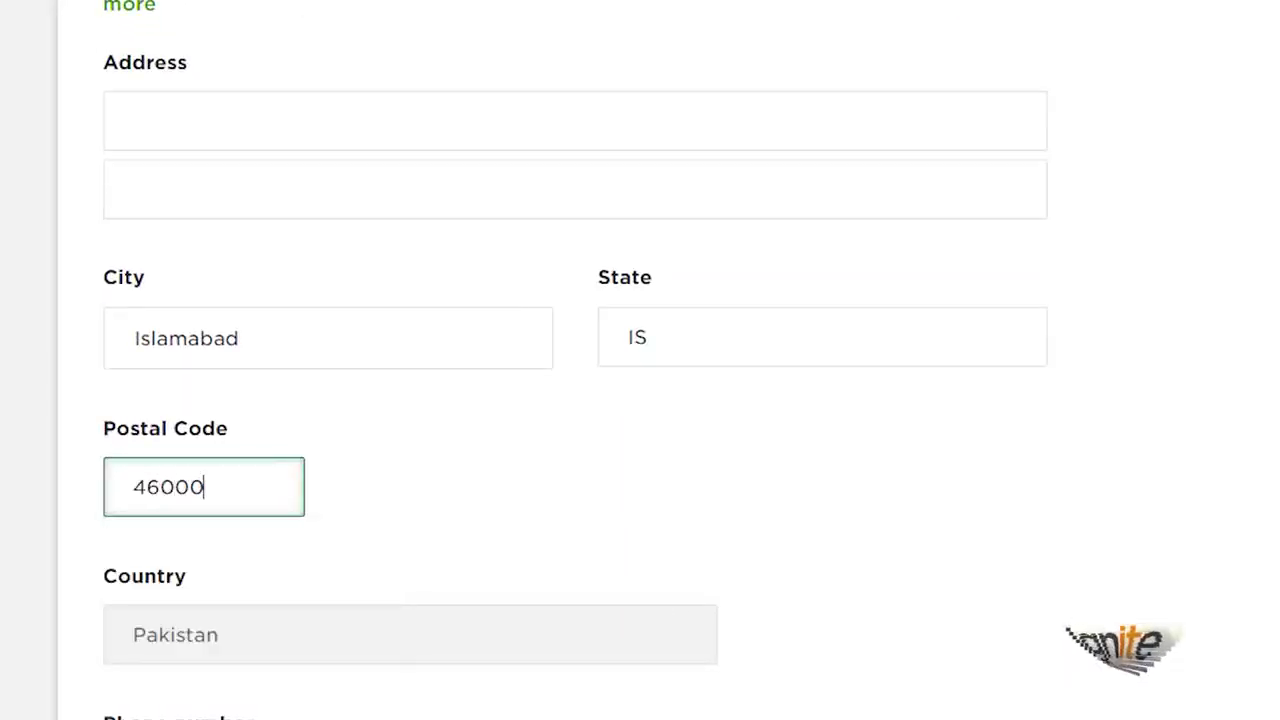
Step: Enter the phone number and bring up the application review
{"action": "scroll", "coordinate": [289, 443], "scroll_direction": "down", "scroll_amount": 4}
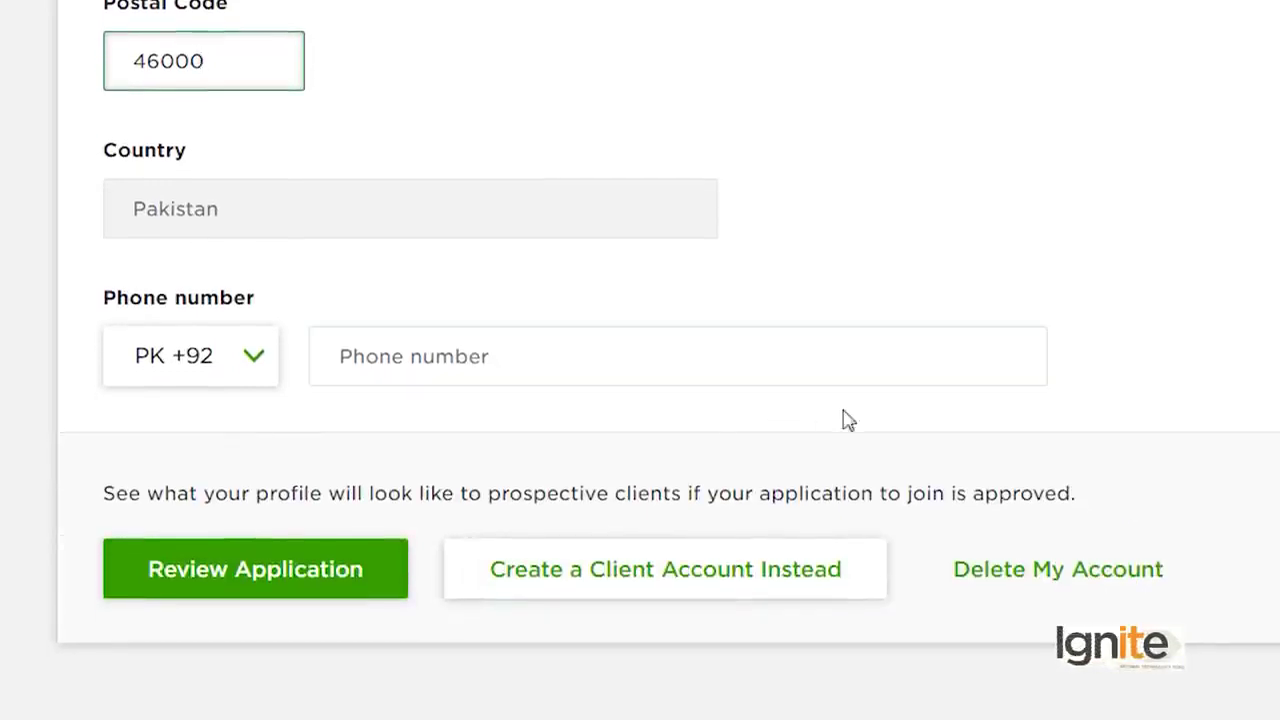
{"action": "scroll", "coordinate": [385, 420], "scroll_direction": "down", "scroll_amount": 1}
{"action": "left_click", "coordinate": [357, 290]}
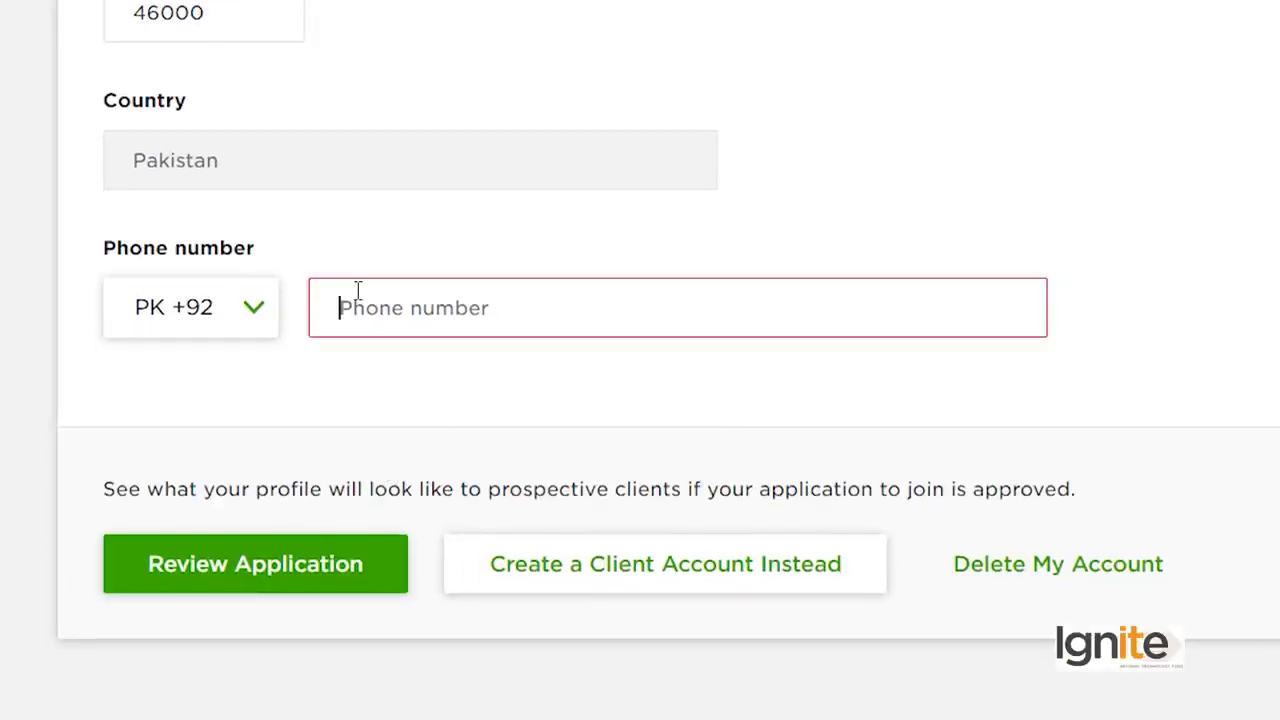
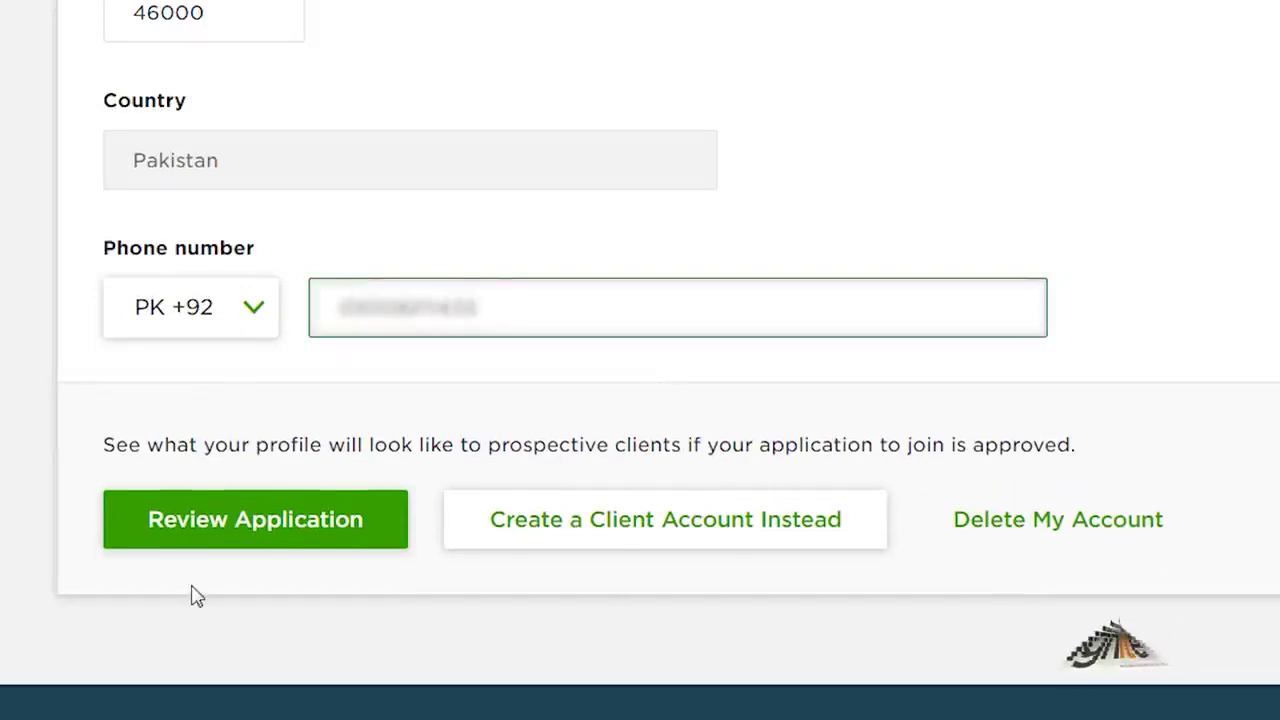
{"action": "left_click", "coordinate": [268, 538]}
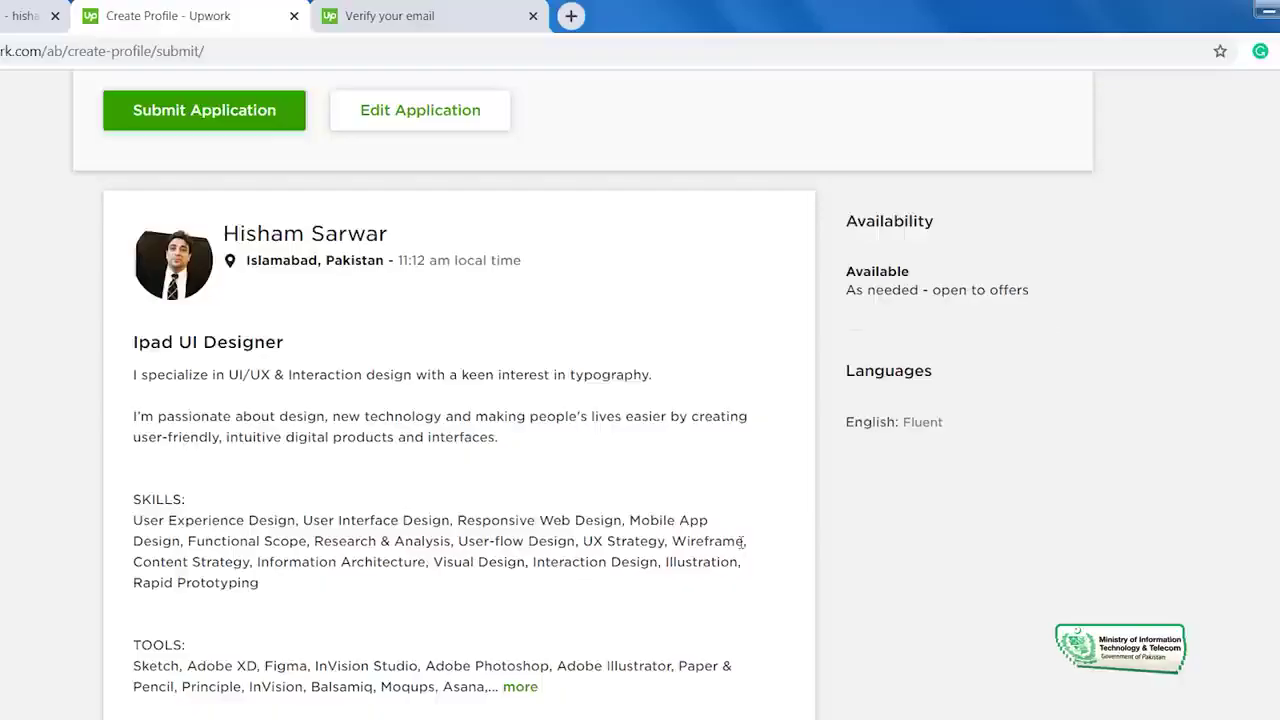
Step: Look over the full profile preview on the review page, then submit the application
{"action": "scroll", "coordinate": [740, 542], "scroll_direction": "down", "scroll_amount": 2}
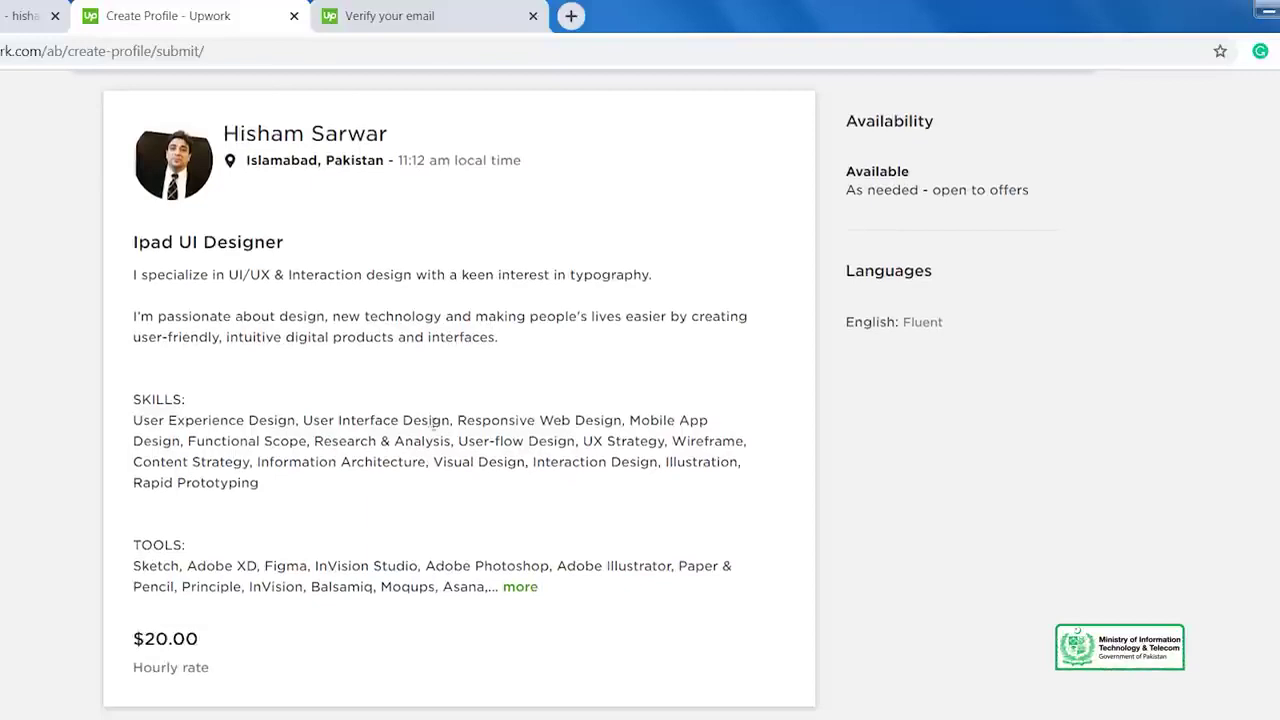
{"action": "scroll", "coordinate": [450, 446], "scroll_direction": "down", "scroll_amount": 4}
{"action": "scroll", "coordinate": [568, 497], "scroll_direction": "down", "scroll_amount": 3}
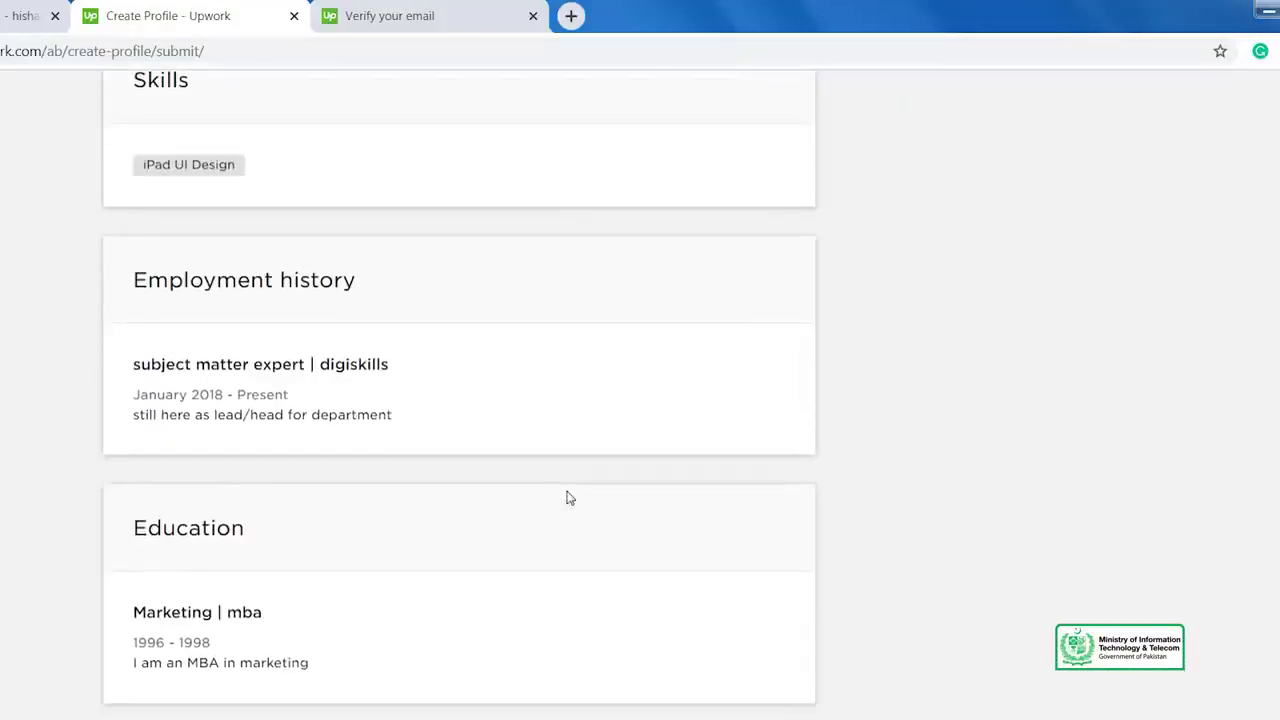
{"action": "scroll", "coordinate": [695, 518], "scroll_direction": "up", "scroll_amount": 6}
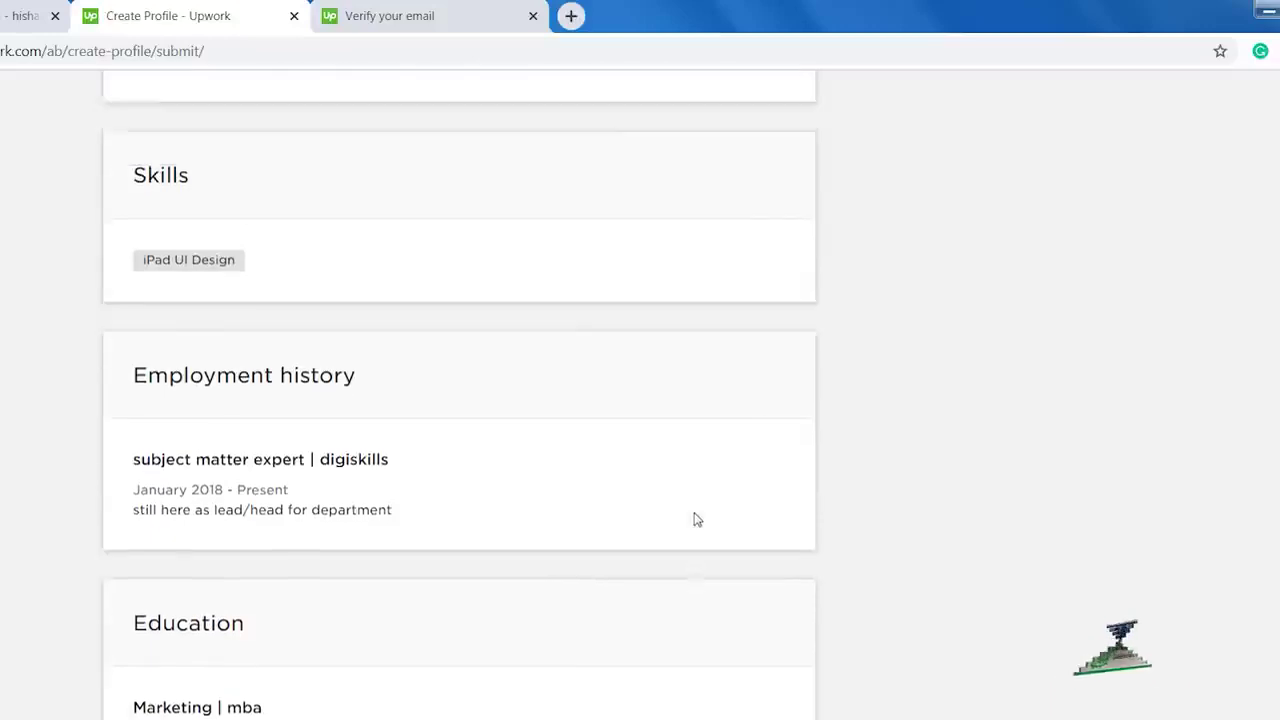
{"action": "scroll", "coordinate": [697, 519], "scroll_direction": "up", "scroll_amount": 5}
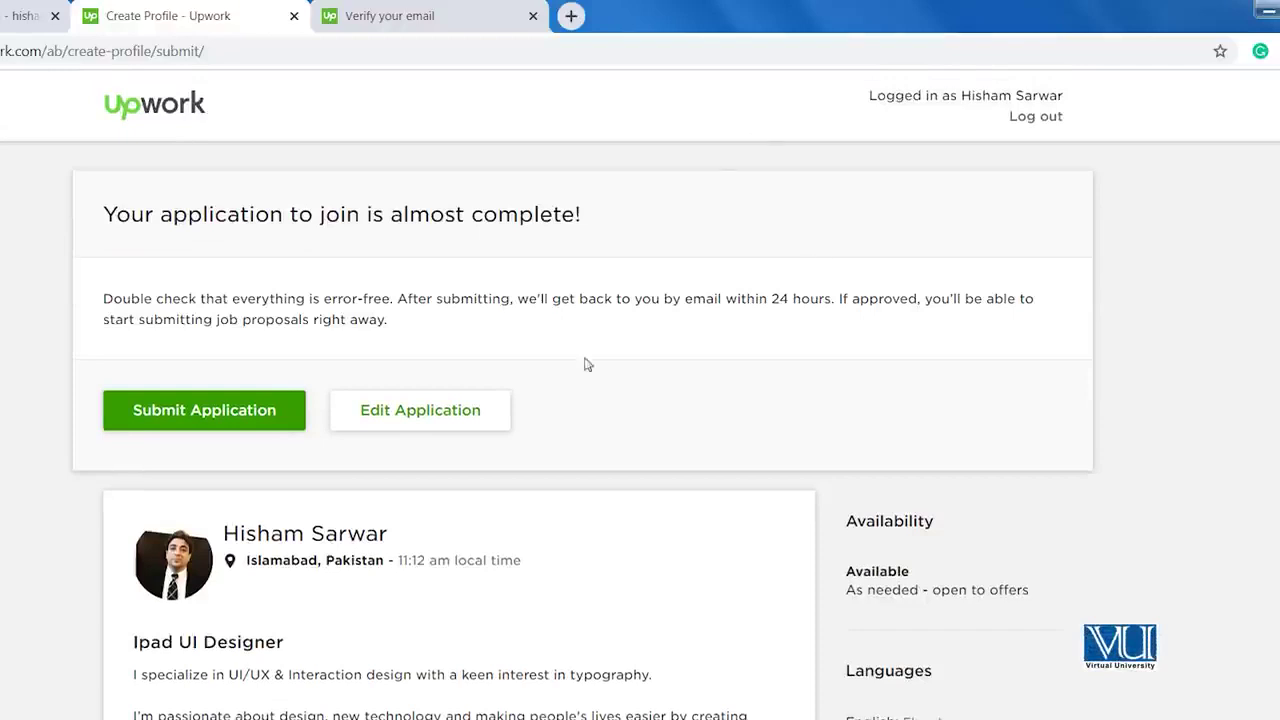
{"action": "left_click", "coordinate": [273, 418]}
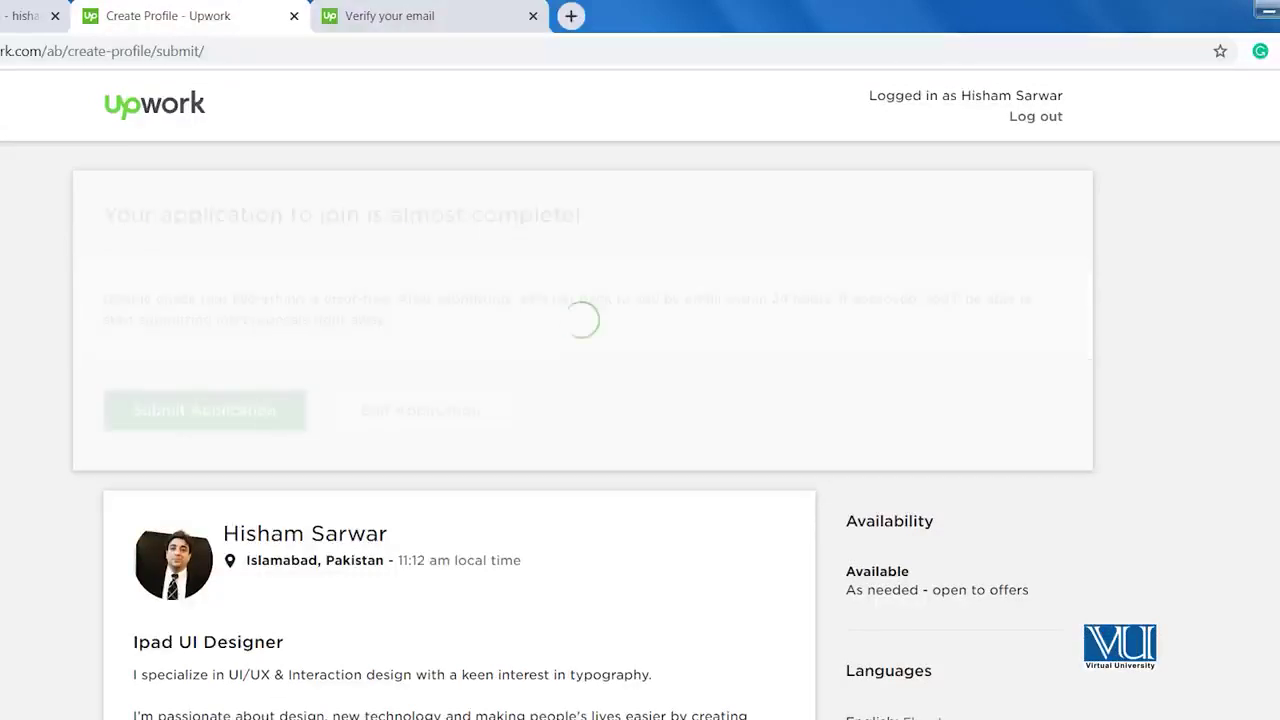